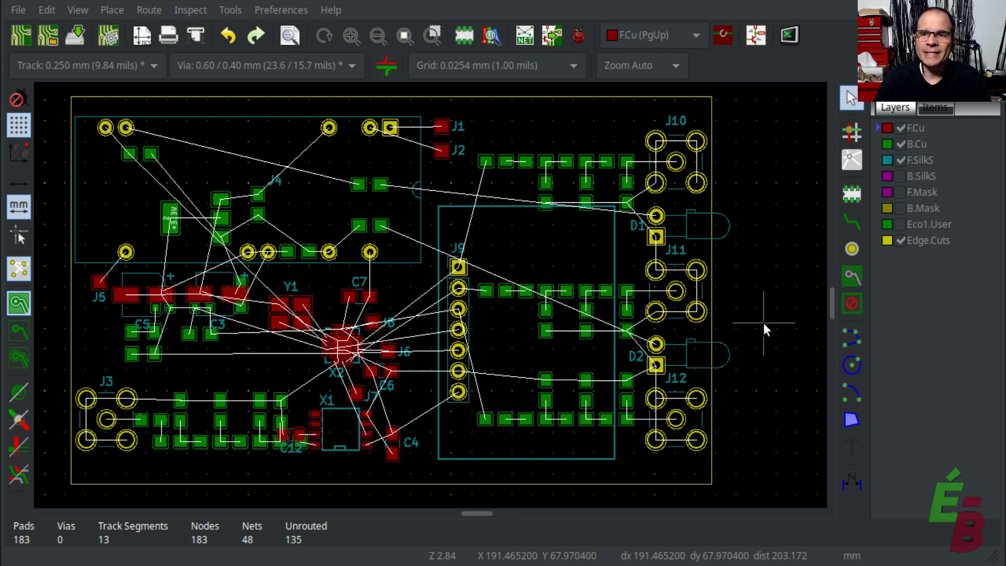
# Examine the pads and unrouted connections of chip X2 and its neighbouring parts on the board
pyautogui.scroll(5, 342, 334)
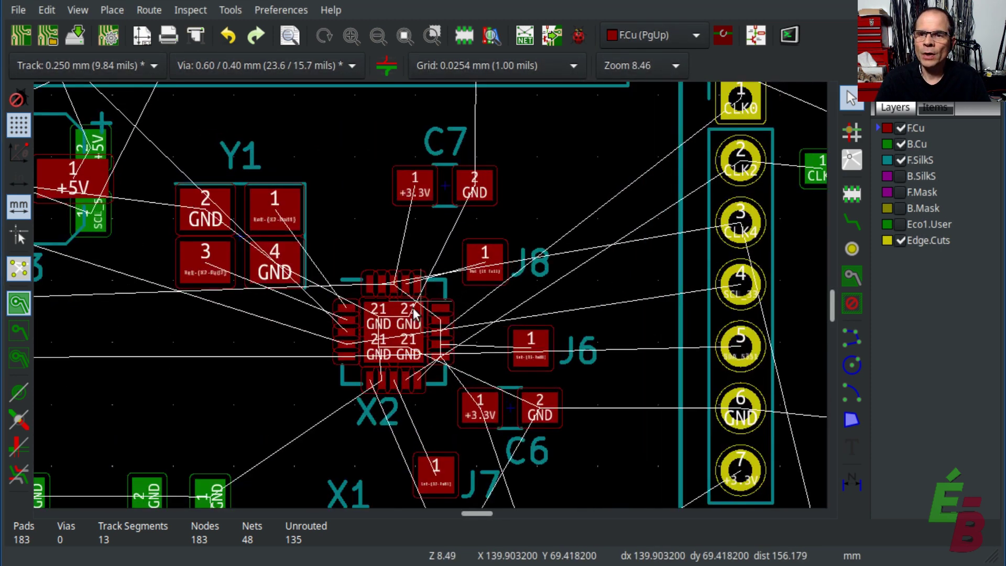
pyautogui.scroll(2, 422, 307)
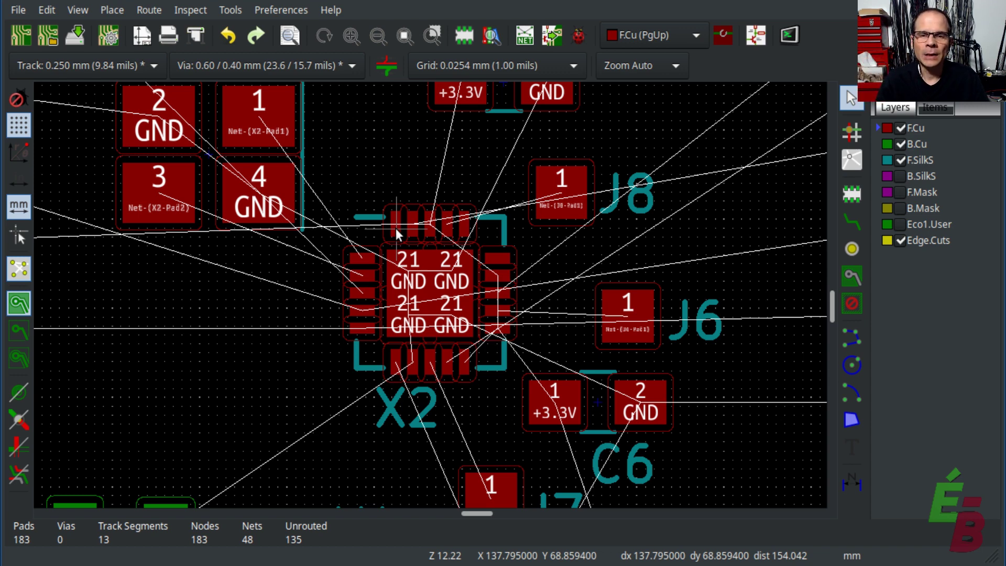
pyautogui.scroll(3, 394, 226)
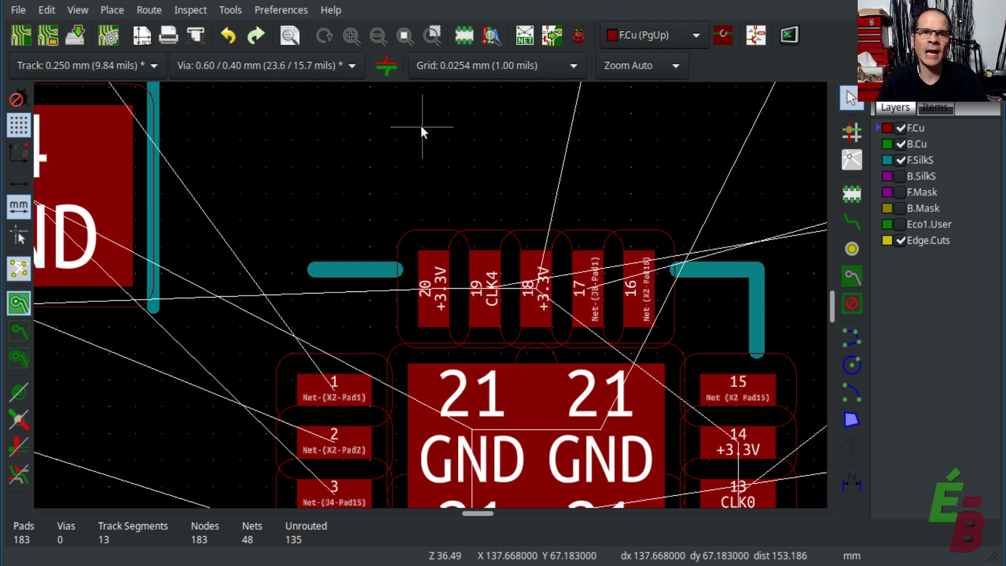
pyautogui.scroll(-3, 421, 125)
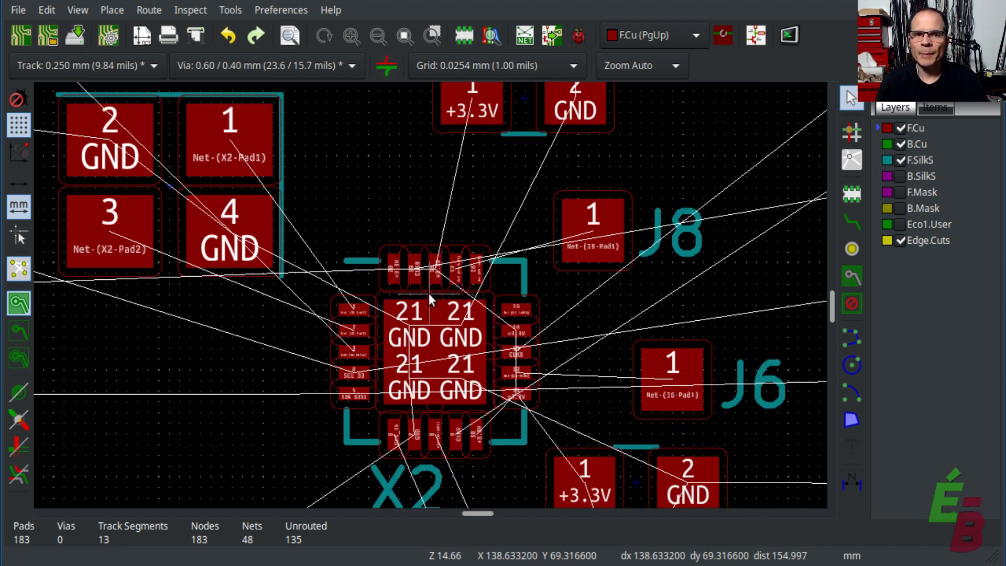
pyautogui.scroll(-5, 565, 142)
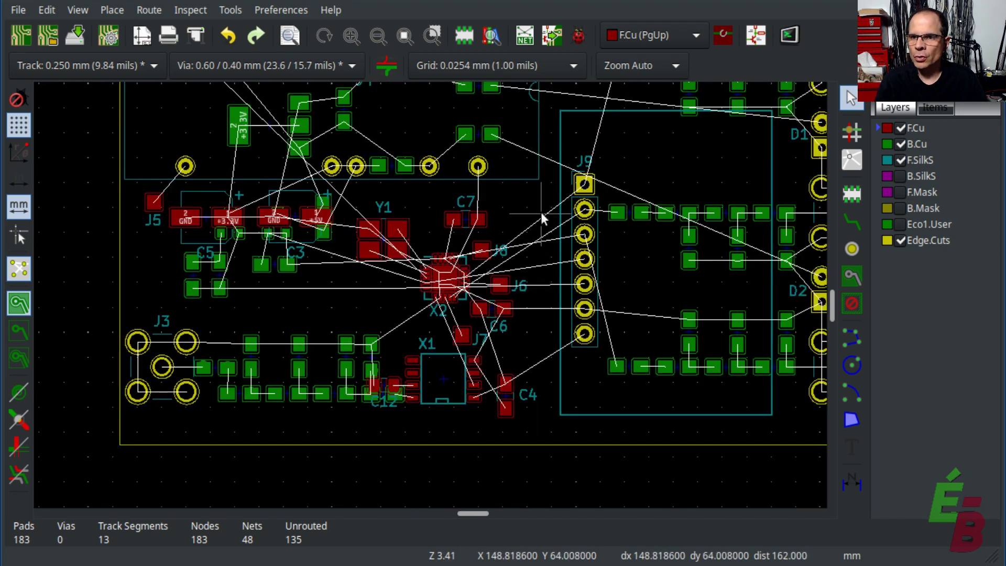
pyautogui.click(404, 36)
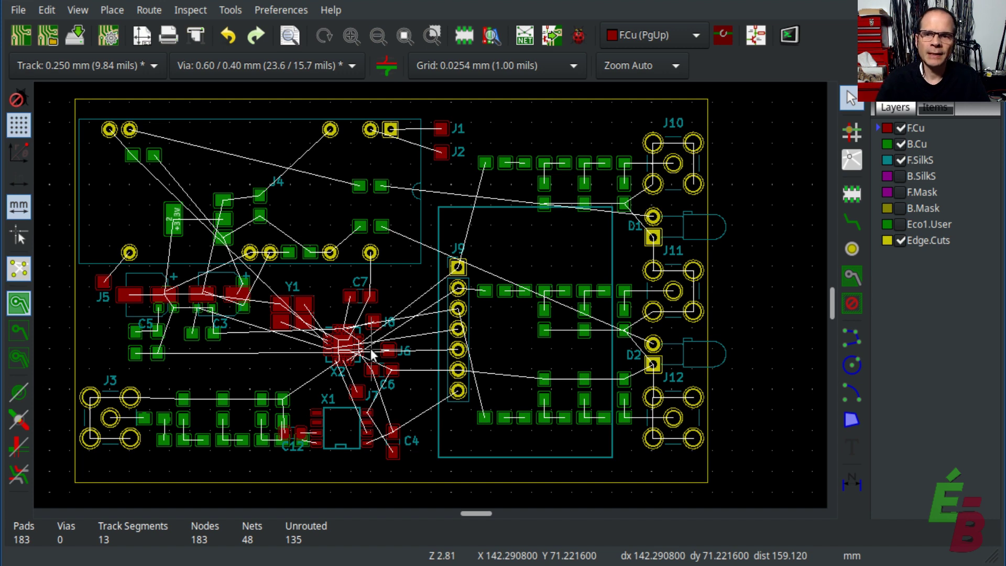
pyautogui.scroll(1, 430, 294)
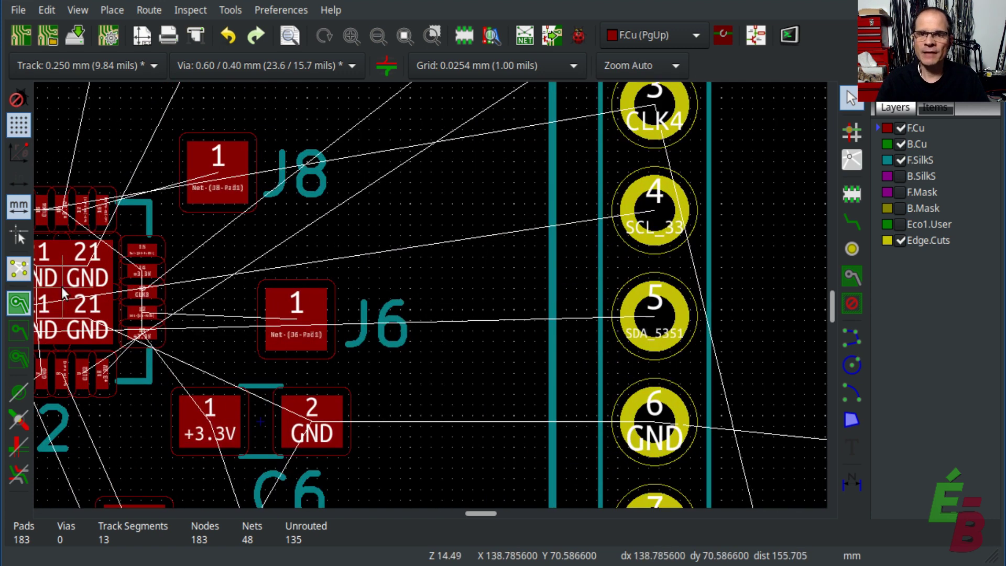
pyautogui.scroll(-1, 56, 289)
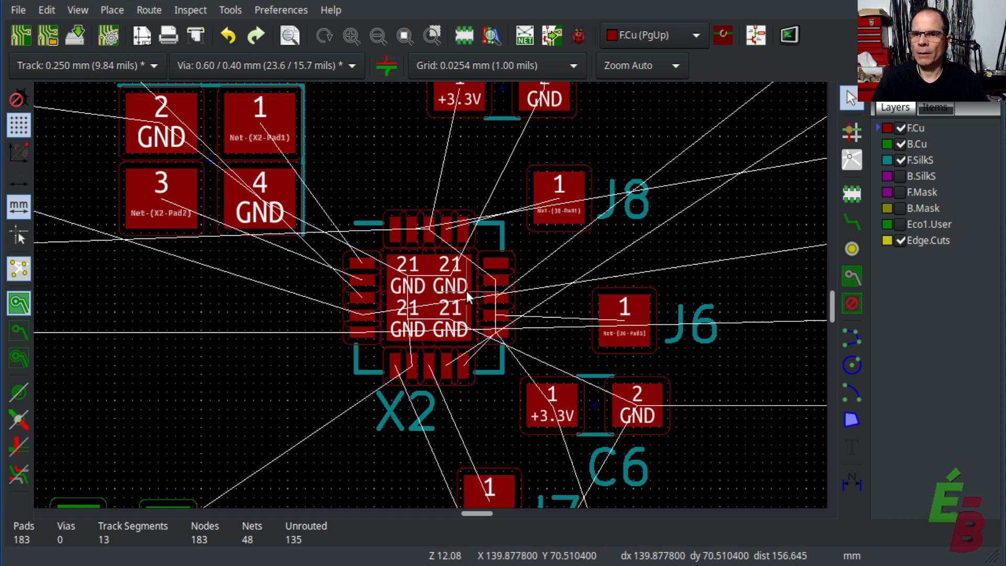
pyautogui.scroll(4, 412, 278)
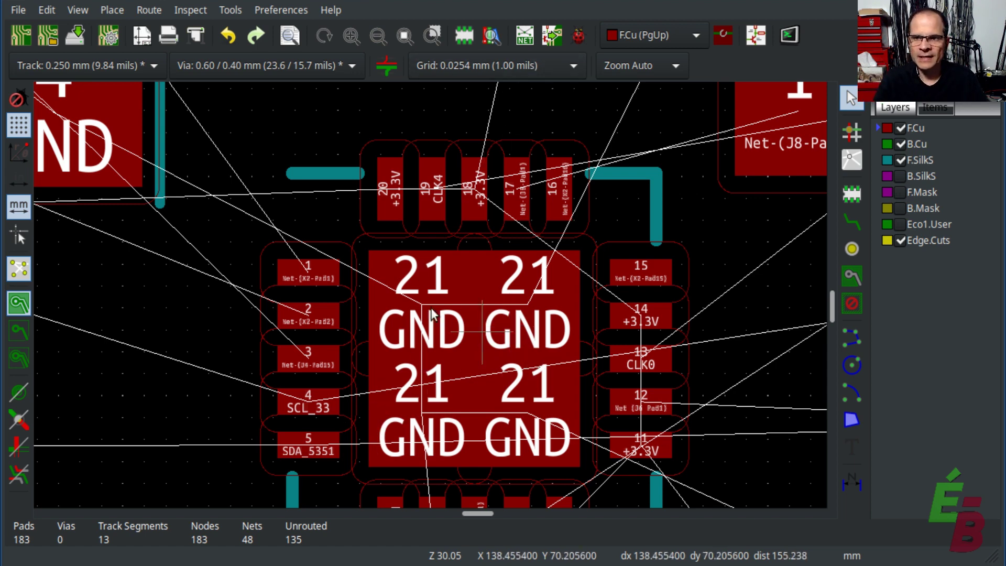
pyautogui.scroll(-8, 430, 320)
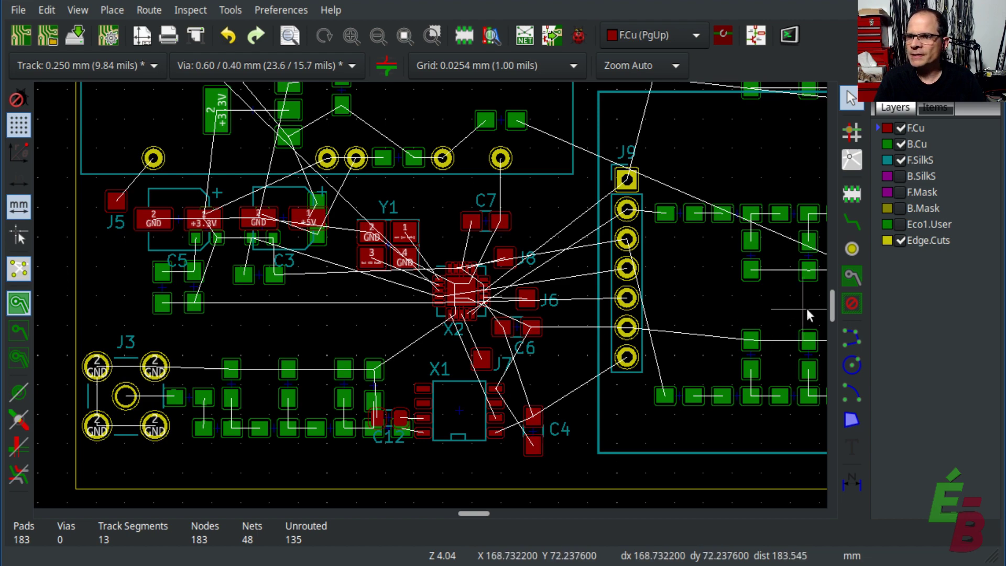
# Look over the unrouted board from the lower edge to the upper edge, including X2's pad assignments
pyautogui.moveTo(476, 515)
pyautogui.mouseDown()
pyautogui.moveTo(501, 519)
pyautogui.moveTo(478, 519)
pyautogui.mouseUp()
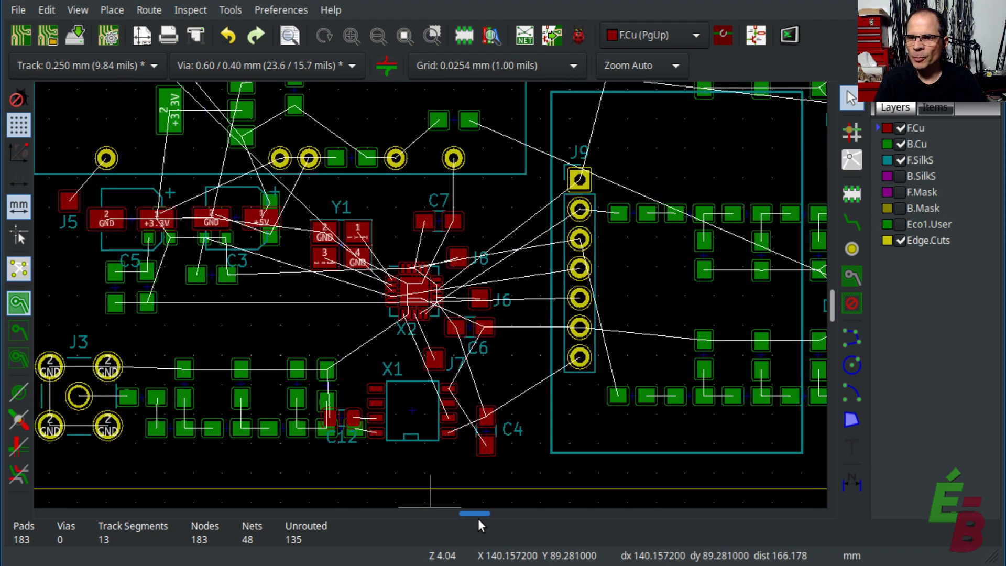
pyautogui.scroll(-1, 480, 470)
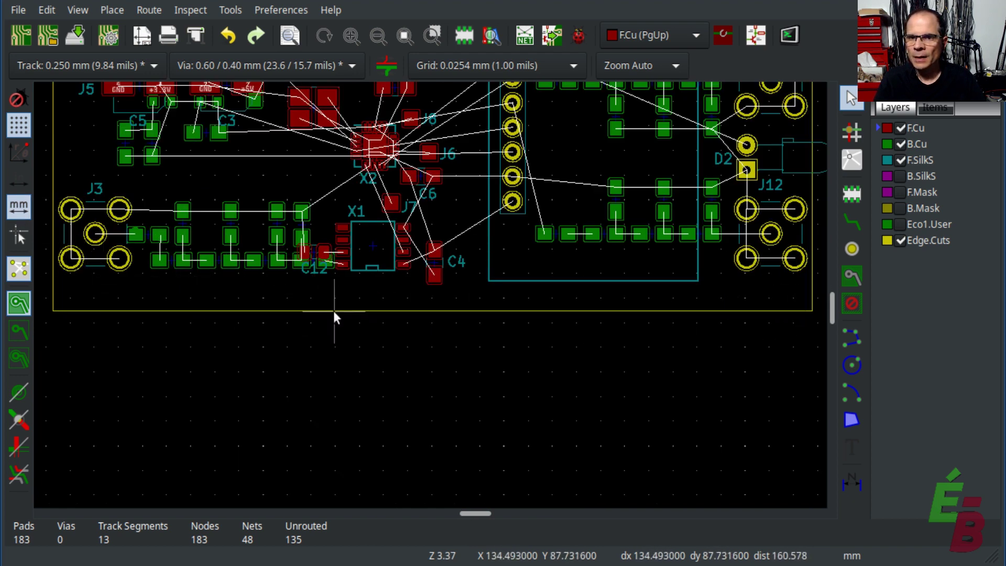
pyautogui.moveTo(833, 314)
pyautogui.mouseDown()
pyautogui.moveTo(829, 297)
pyautogui.moveTo(827, 309)
pyautogui.mouseUp()
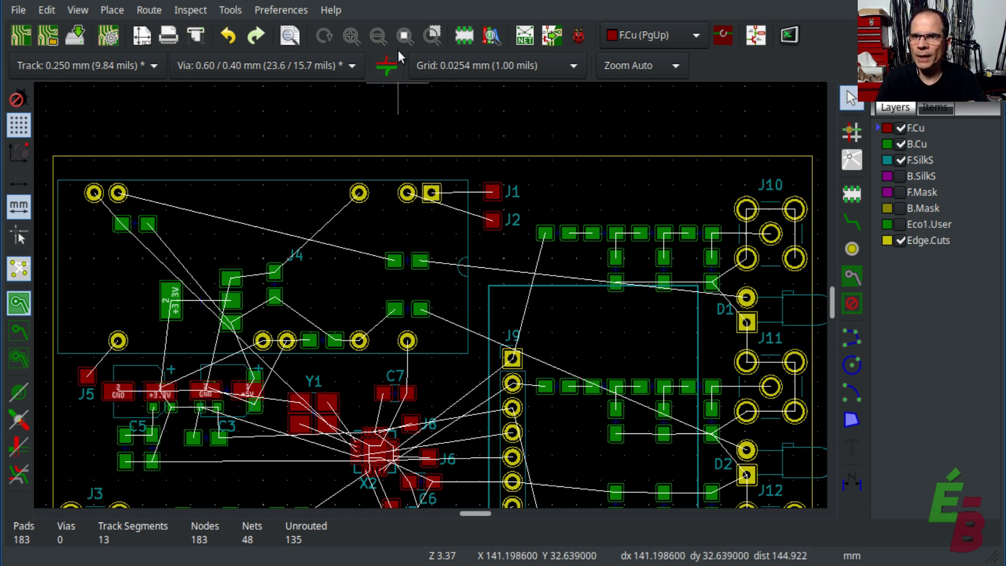
pyautogui.click(404, 35)
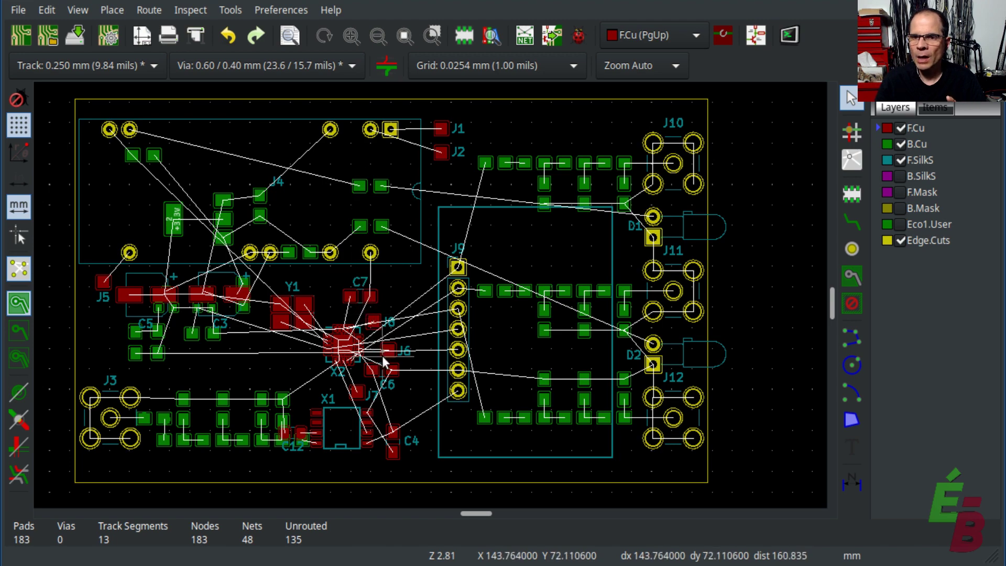
pyautogui.scroll(2, 375, 359)
pyautogui.scroll(5, 429, 300)
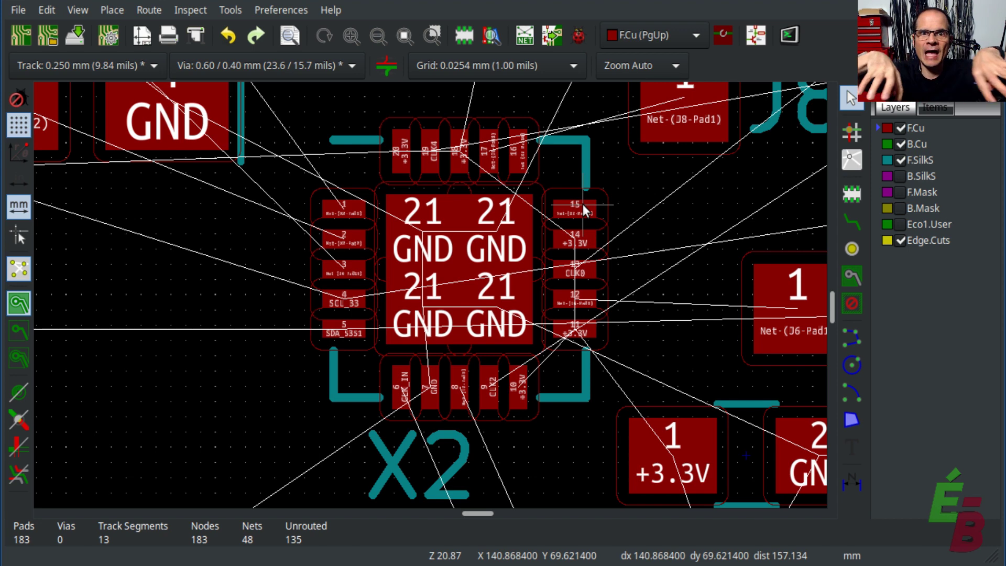
pyautogui.scroll(-4, 583, 204)
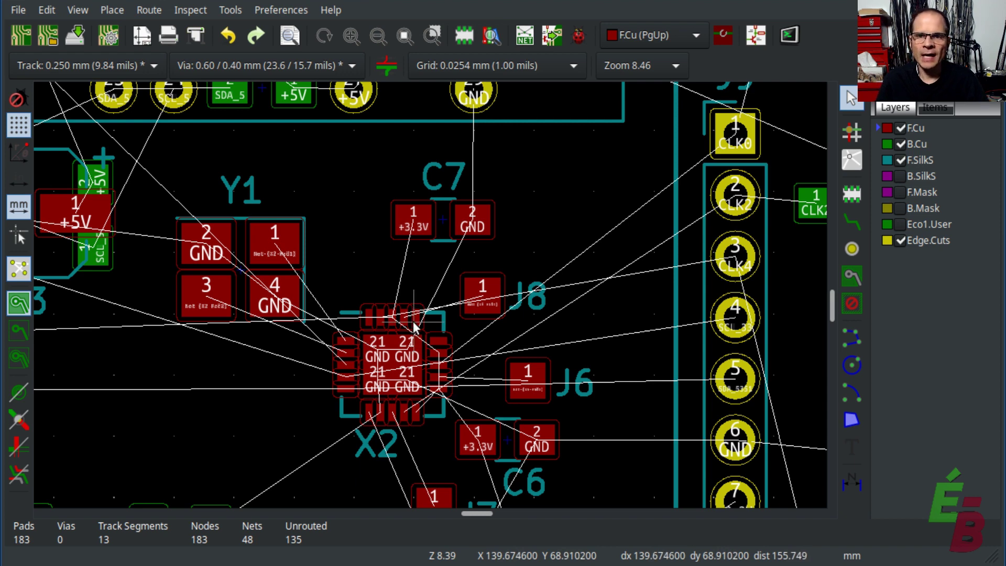
# Switch to the schematic editor to check the SI5351C clock outputs and spare J6, J7 and J8 connections, and return to the PCB editor
pyautogui.hotkey('alt', 'Tab')
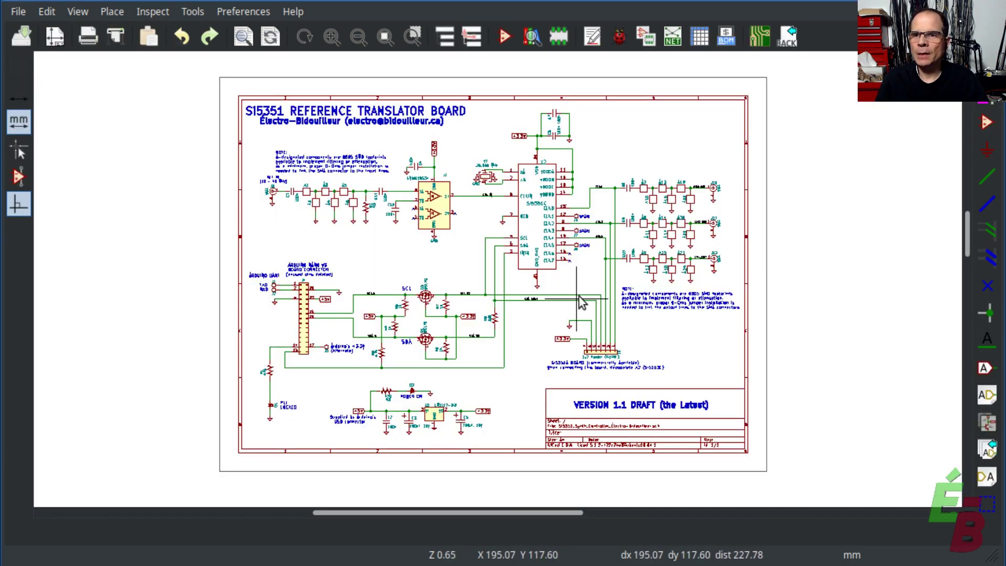
pyautogui.scroll(3, 560, 226)
pyautogui.scroll(5, 499, 283)
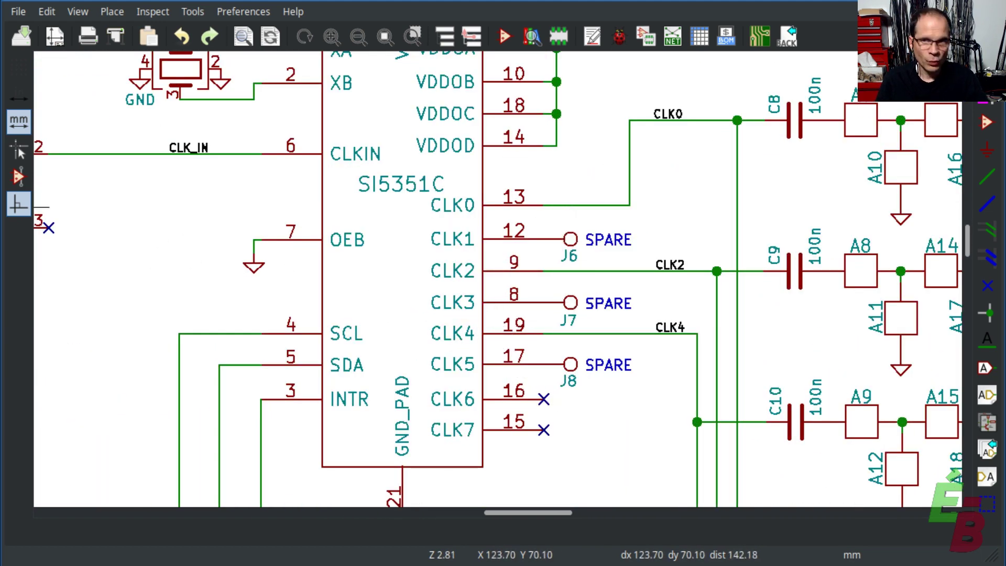
pyautogui.hotkey('alt', 'Tab')
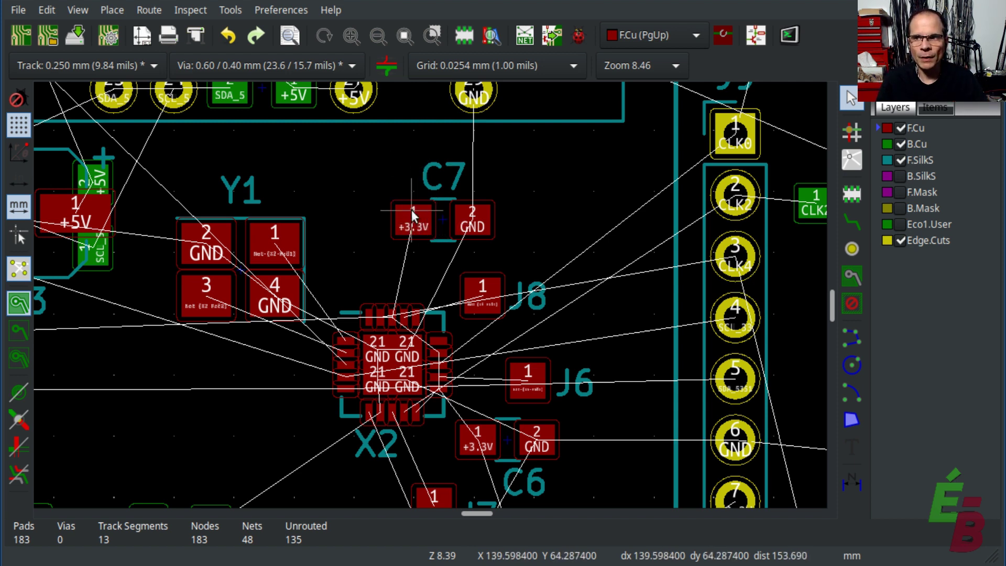
# Examine the component placement of the clock input chain from connector J3 to X1, and its position on the whole board
pyautogui.scroll(-5, 411, 220)
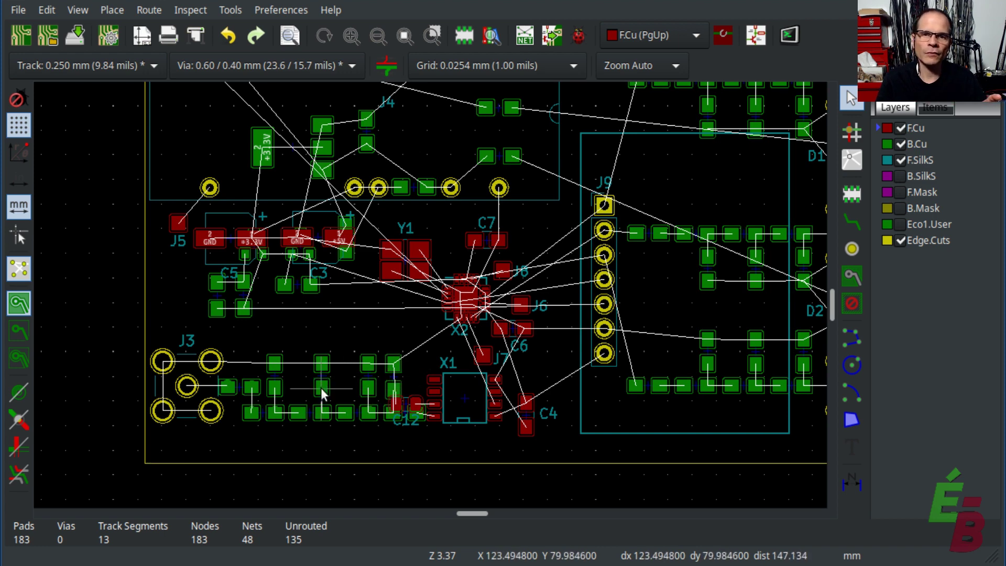
pyautogui.scroll(2, 310, 418)
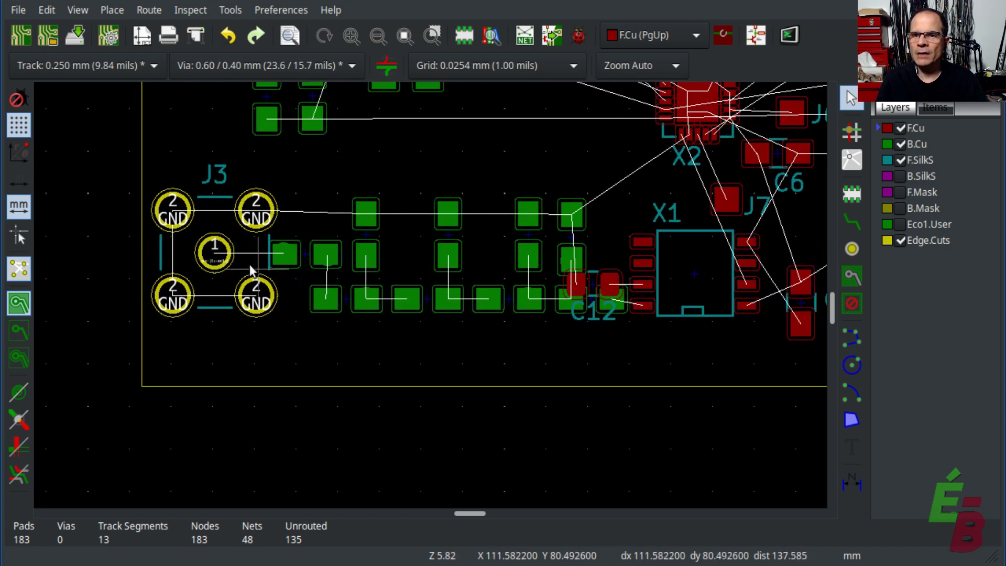
pyautogui.click(448, 280)
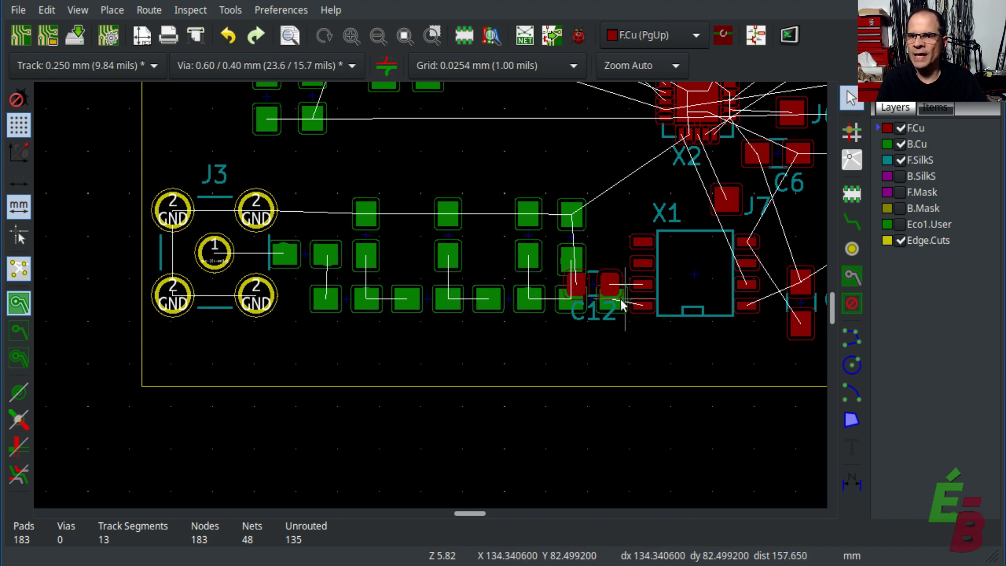
pyautogui.click(410, 39)
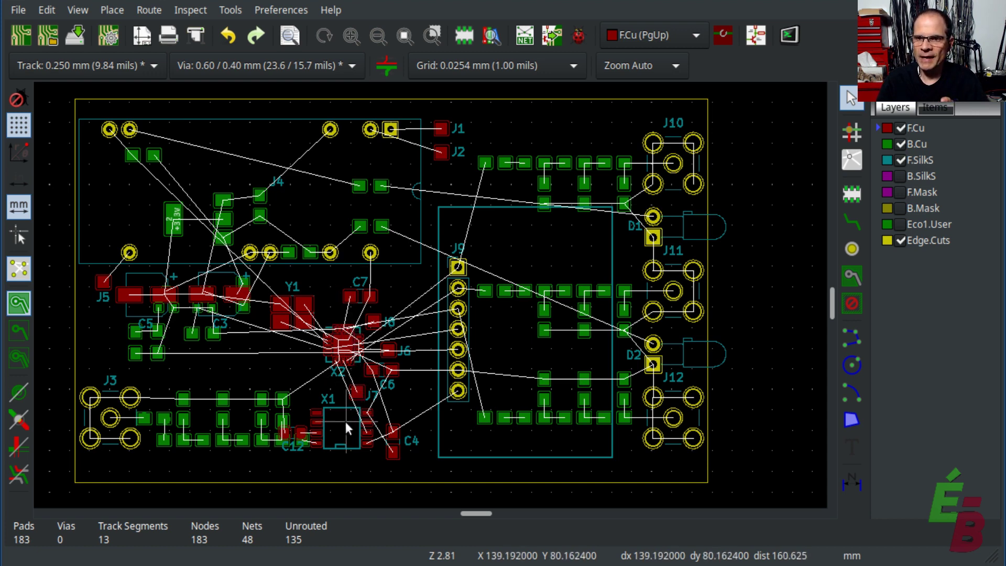
pyautogui.scroll(4, 429, 300)
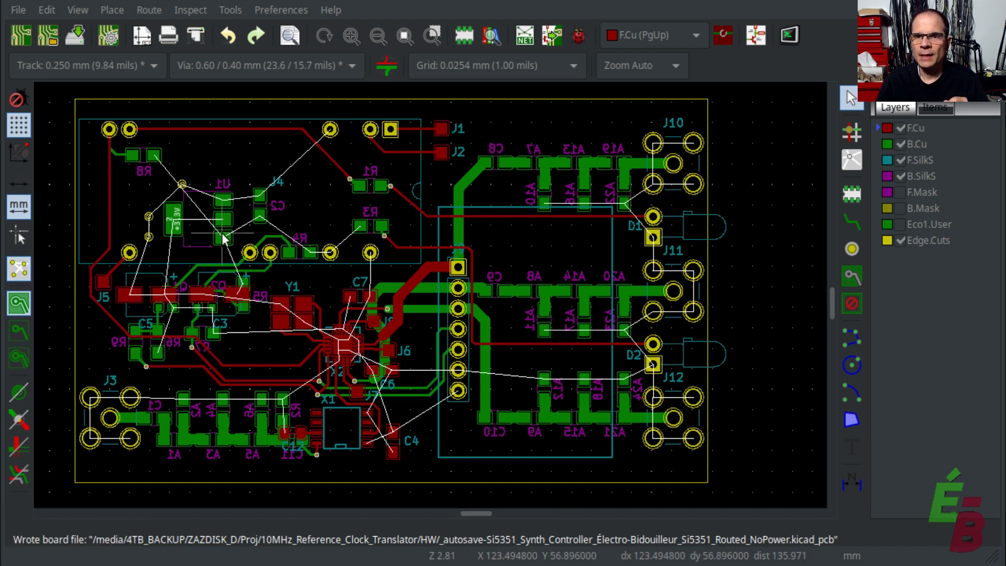
# Hide the ratsnest on the routed board and inspect the tracks around X1 and X2
pyautogui.click(18, 270)
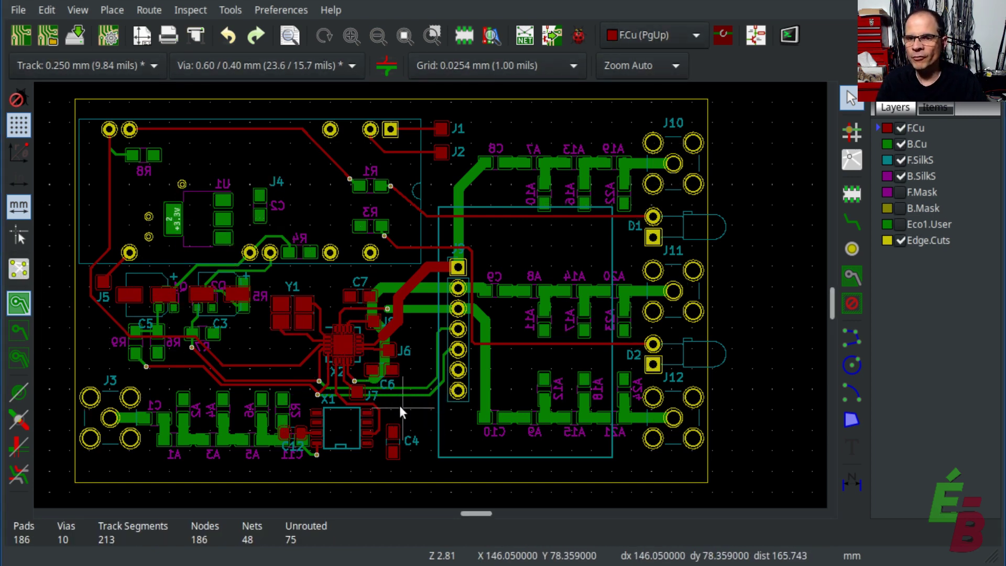
pyautogui.scroll(1, 388, 406)
pyautogui.scroll(2, 417, 297)
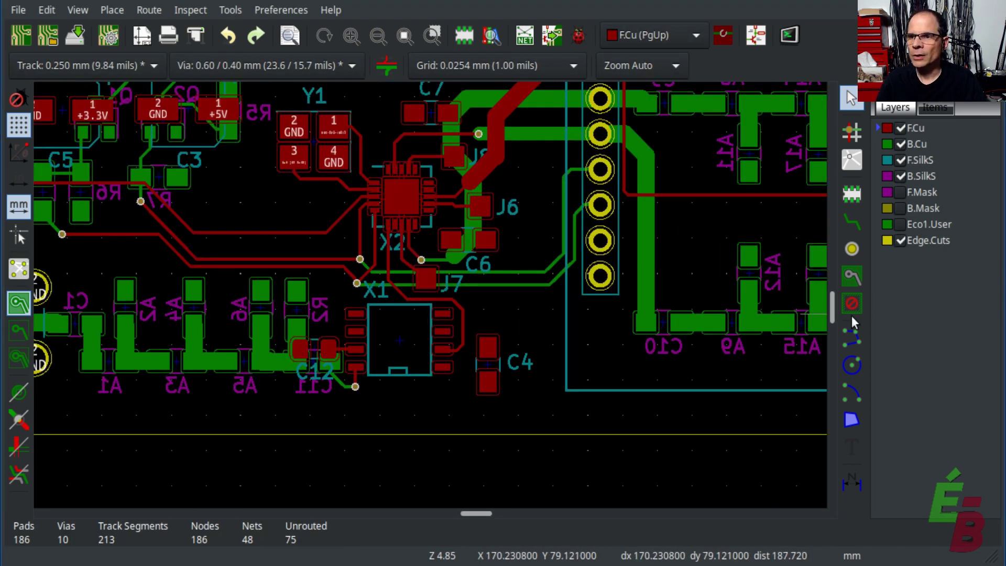
pyautogui.moveTo(835, 303); pyautogui.dragTo(833, 299)
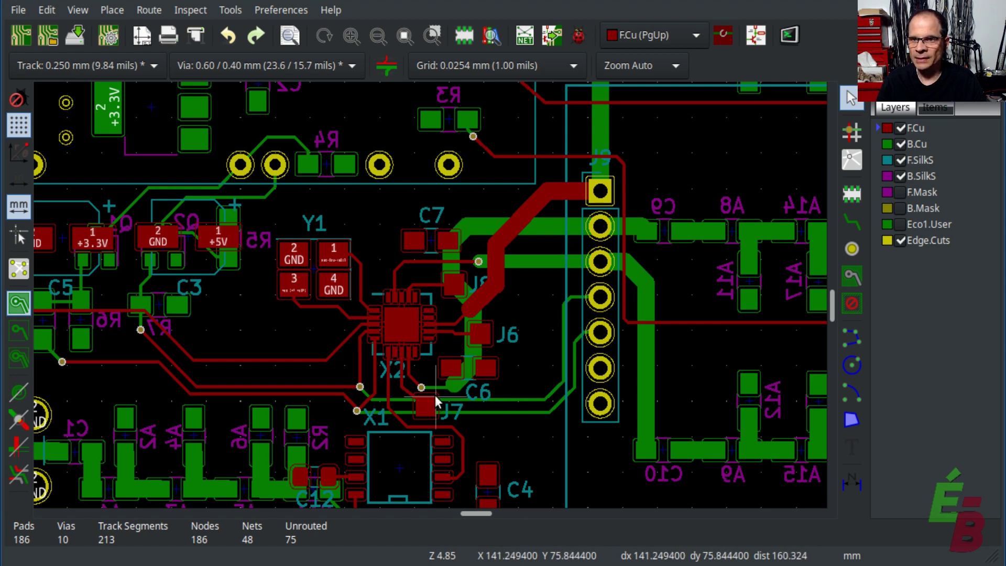
# Inspect how the tracks leave X2's pads toward crystal Y1, the SCL_33 and SDA_5351 lines, and J7
pyautogui.scroll(4, 435, 396)
pyautogui.scroll(1, 415, 289)
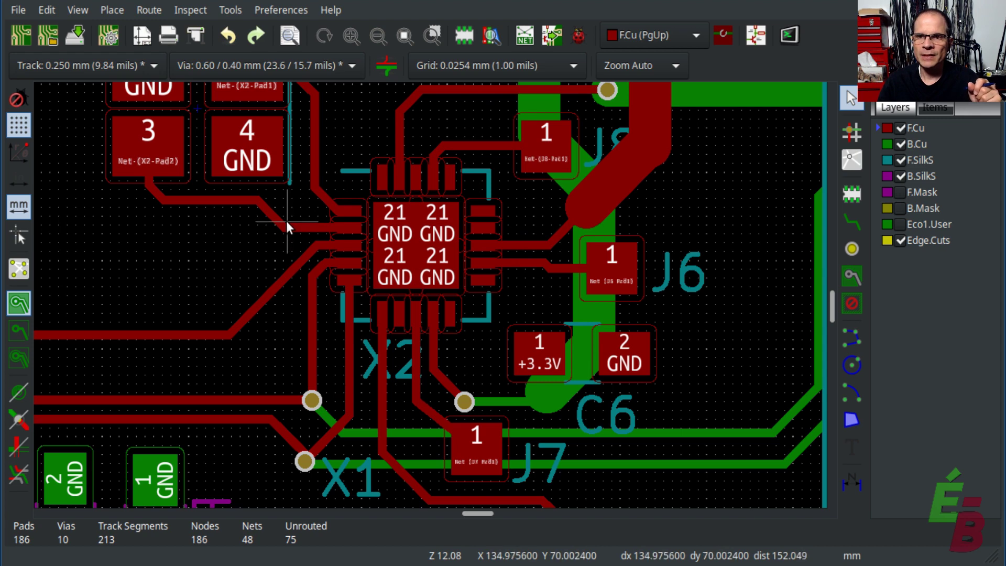
pyautogui.scroll(3, 286, 221)
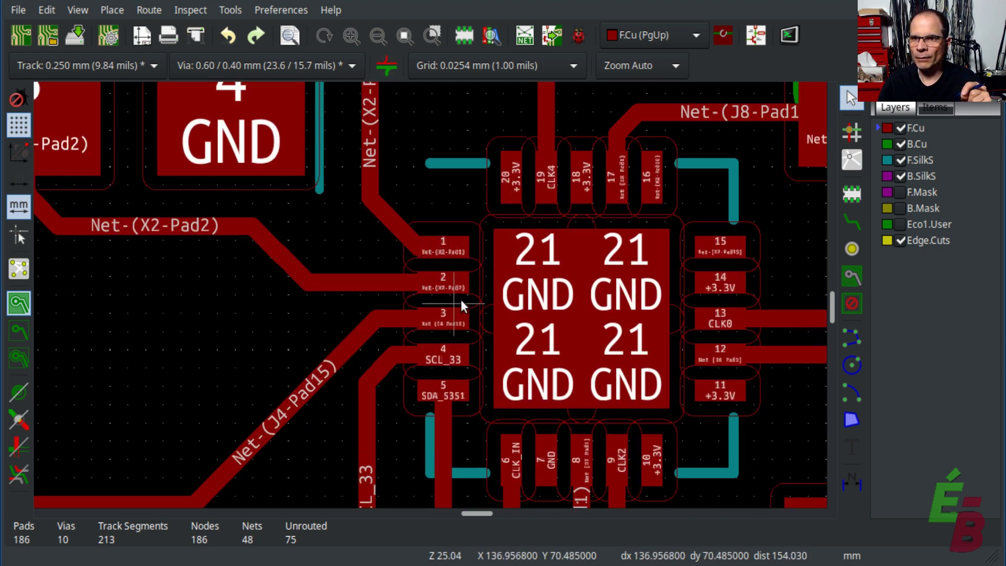
pyautogui.scroll(-2, 410, 376)
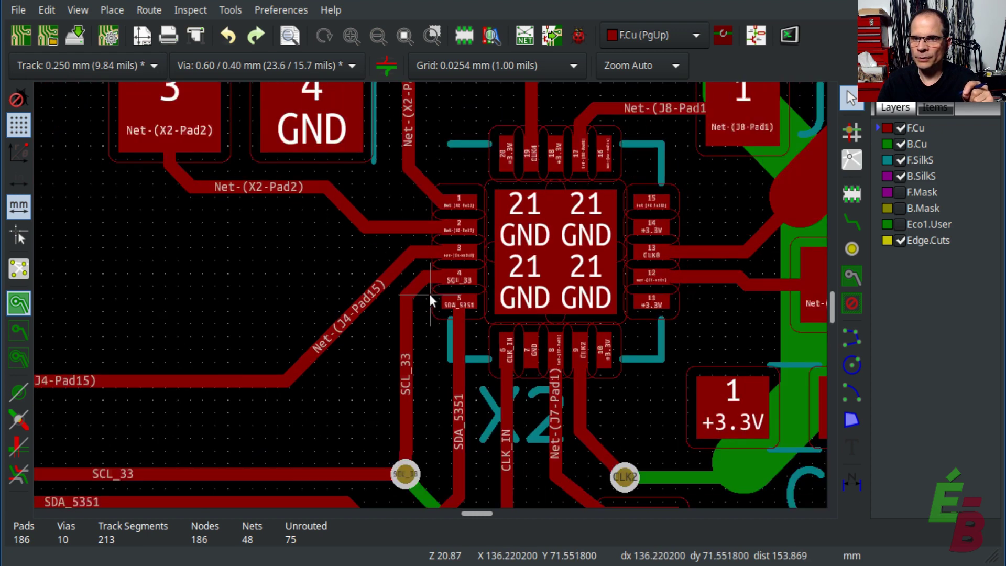
pyautogui.scroll(-3, 430, 301)
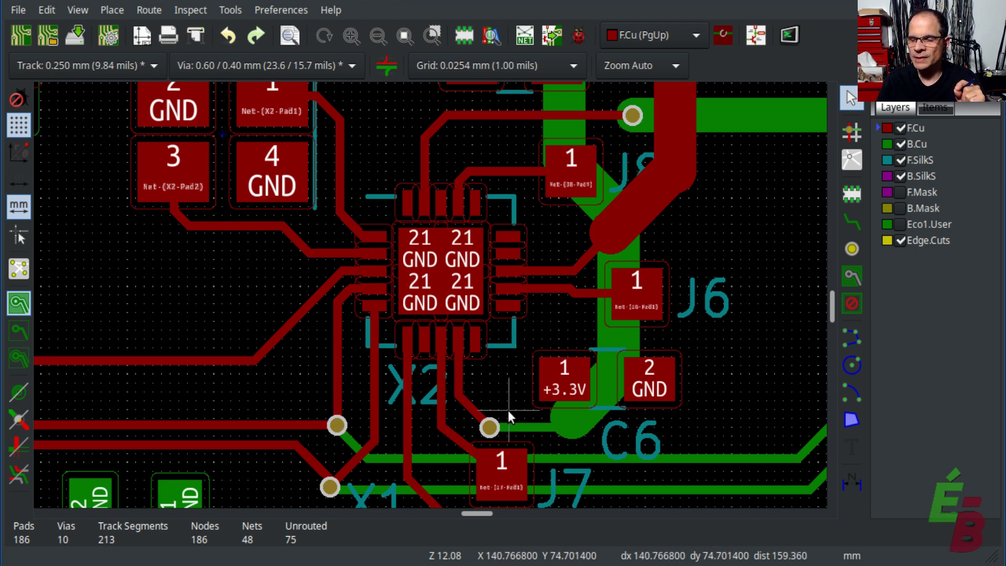
# Follow the routed clock tracks from X2 to header J9 and on to the output components around C9 and C10
pyautogui.scroll(-1, 528, 393)
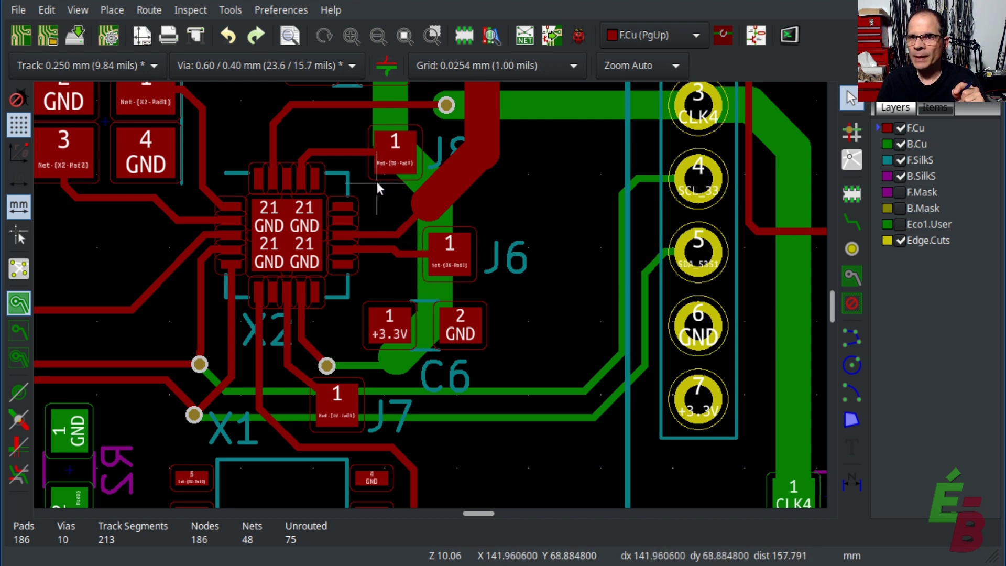
pyautogui.scroll(-1, 378, 190)
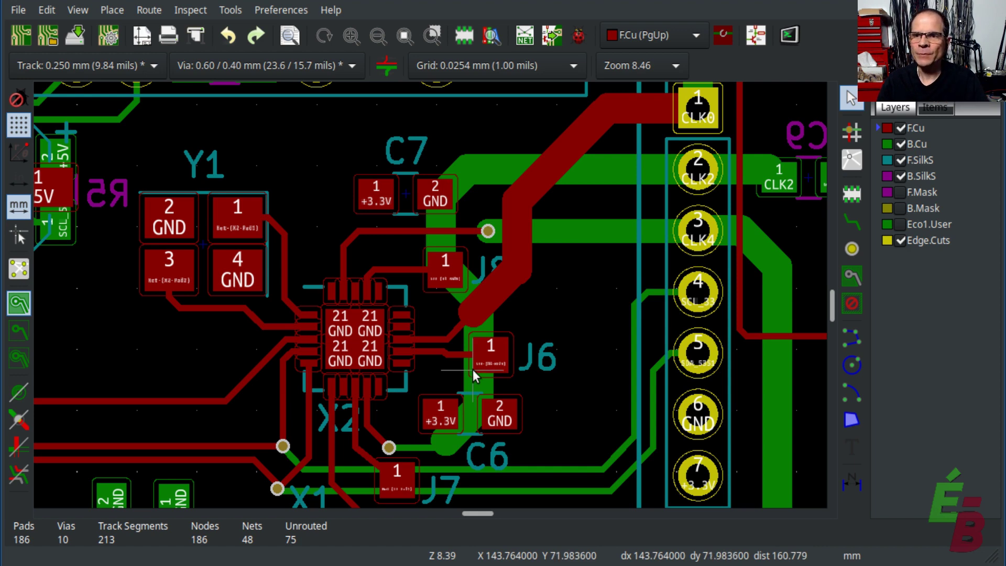
pyautogui.scroll(-3, 734, 281)
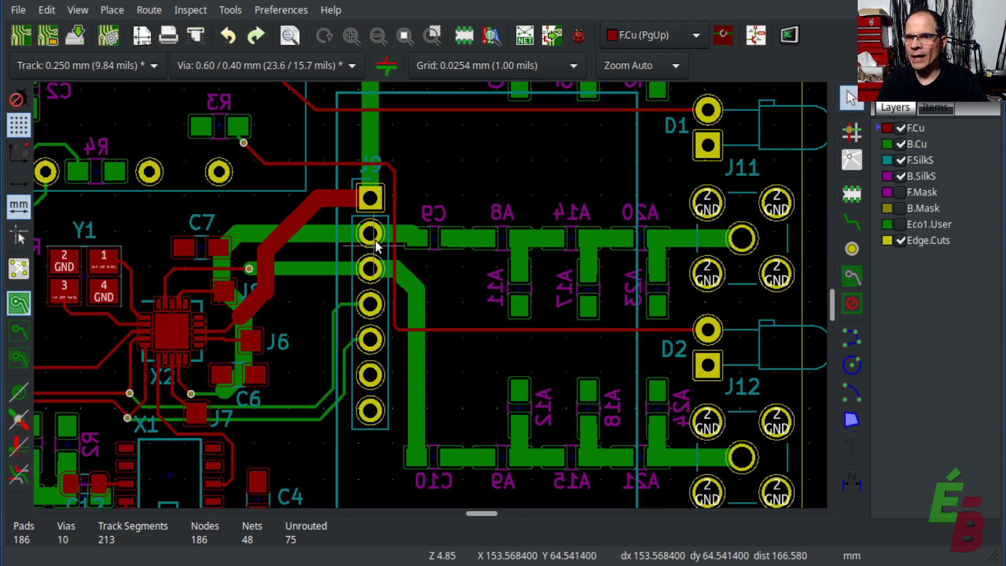
pyautogui.scroll(2, 289, 294)
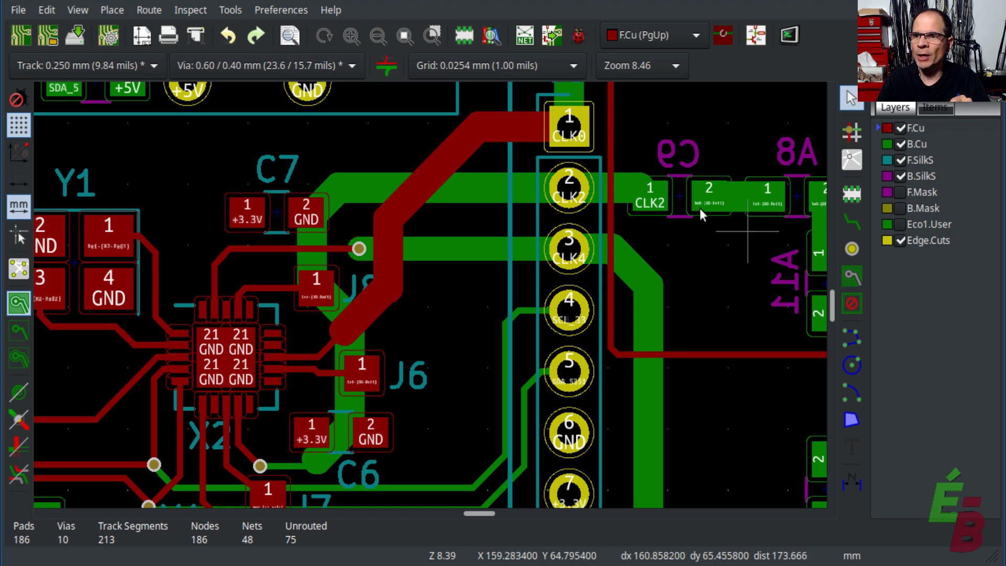
# Dim the inactive layers and compare the tracks around X2 and header J9 on B.Cu and F.Cu
pyautogui.scroll(-1, 591, 128)
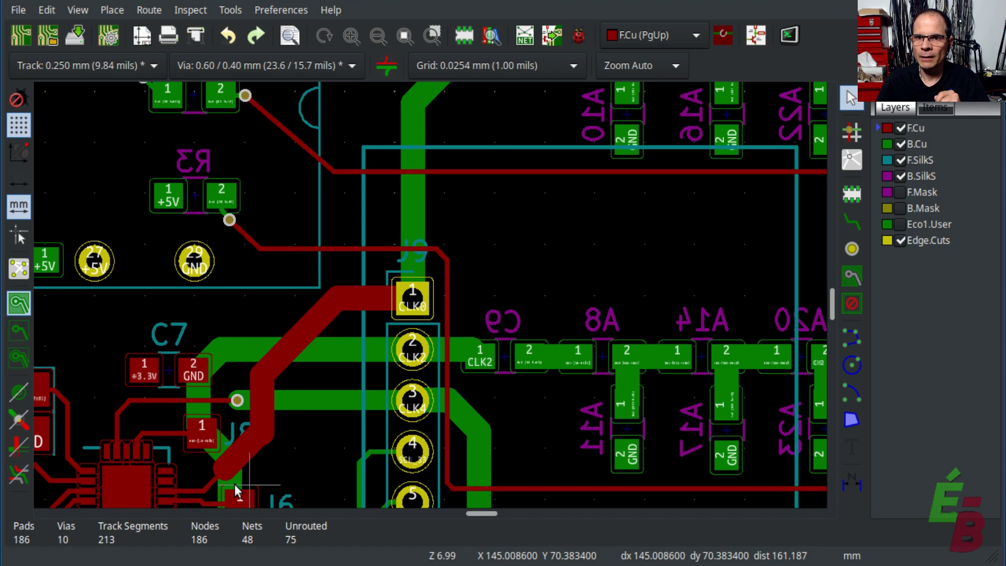
pyautogui.scroll(-1, 288, 486)
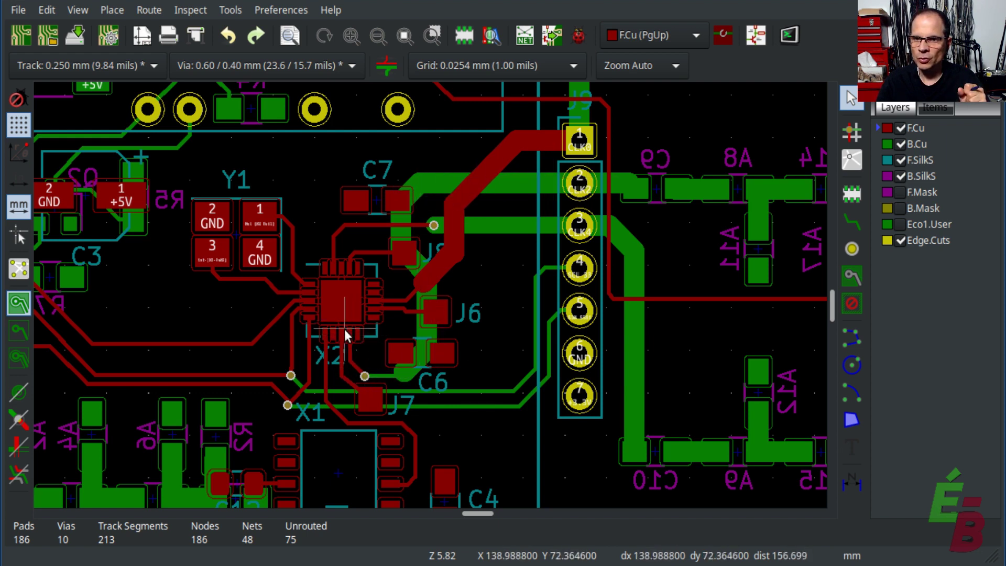
pyautogui.click(366, 376)
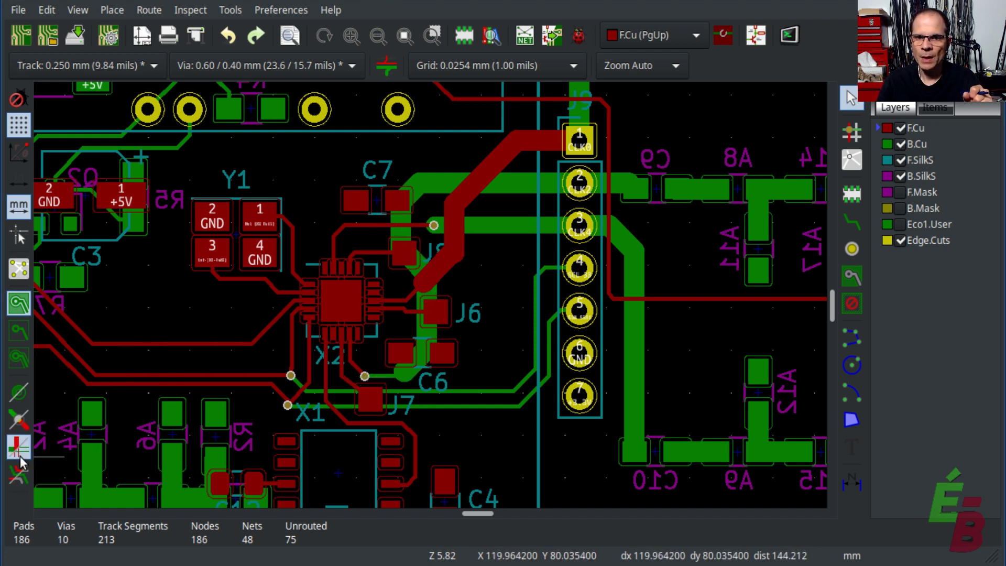
pyautogui.click(19, 473)
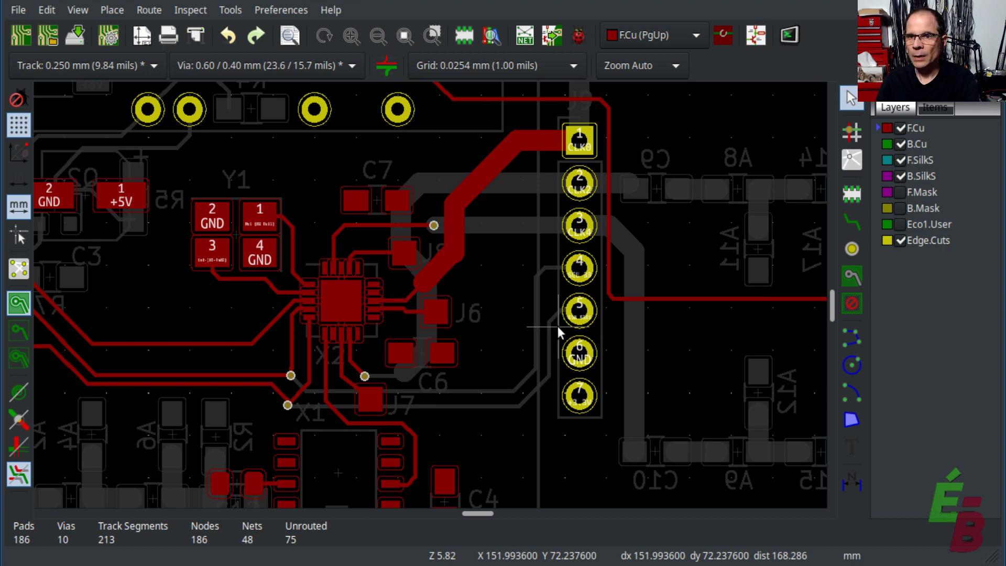
pyautogui.press('pagedown')
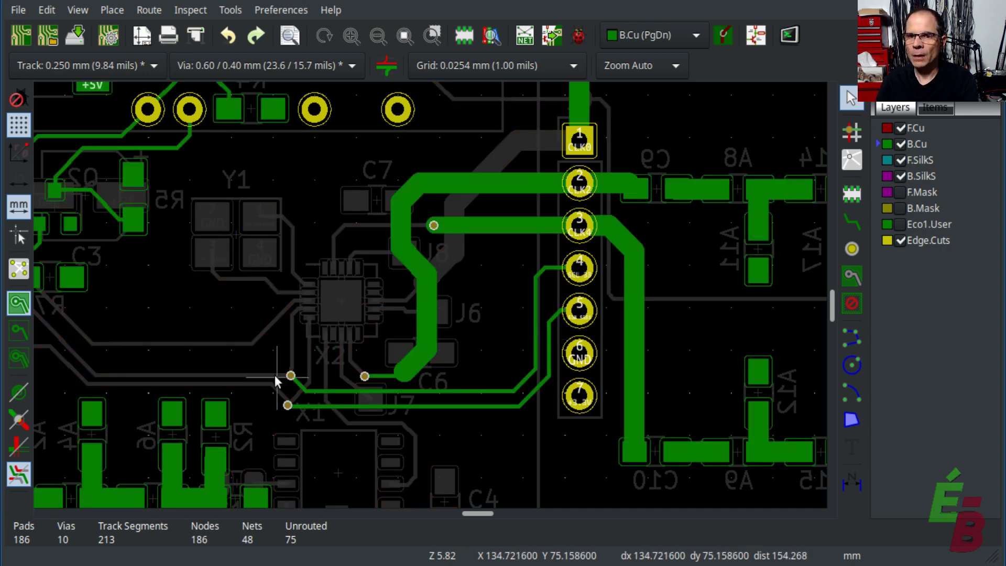
pyautogui.press('pageup')
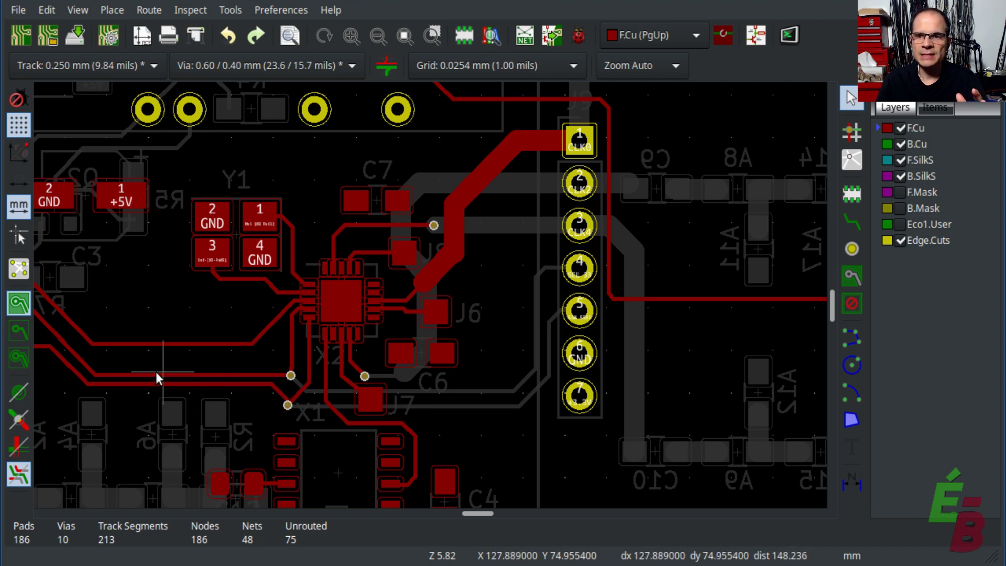
# Follow the front copper tracks from X2 past J5 to module J4, and on to R1, R3, D1 and D2
pyautogui.scroll(-1, 137, 376)
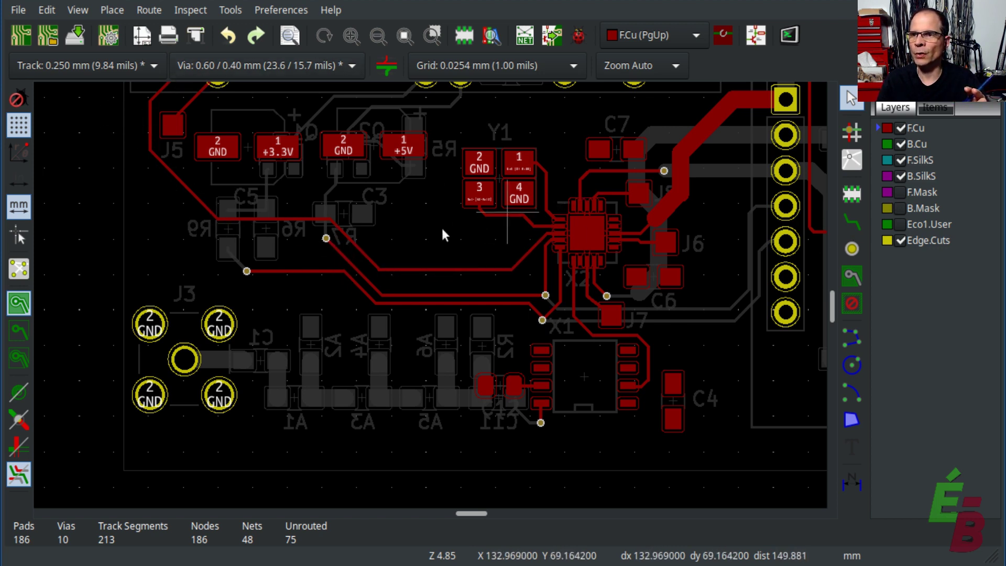
pyautogui.scroll(1, 242, 95)
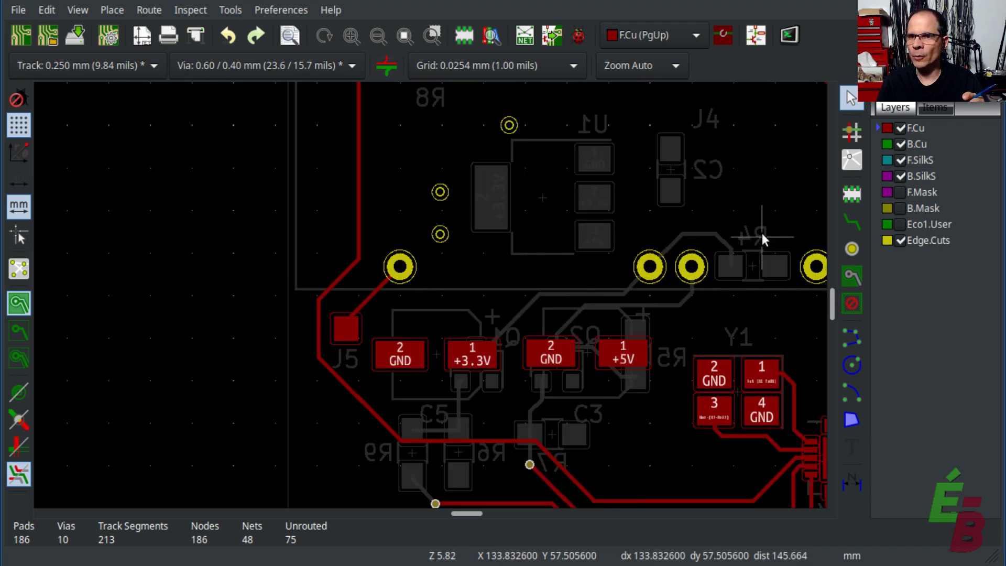
pyautogui.scroll(-3, 762, 238)
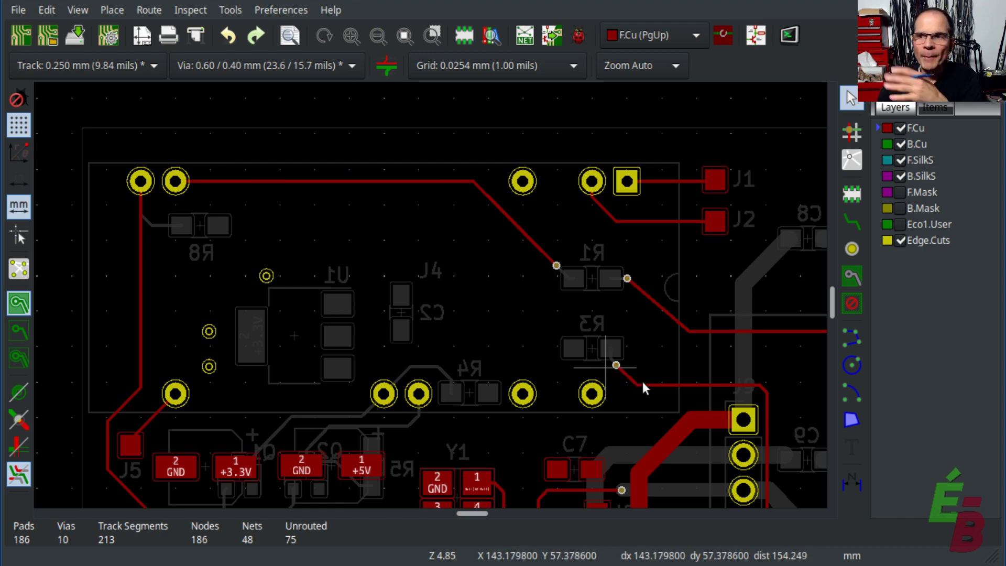
pyautogui.scroll(-3, 428, 292)
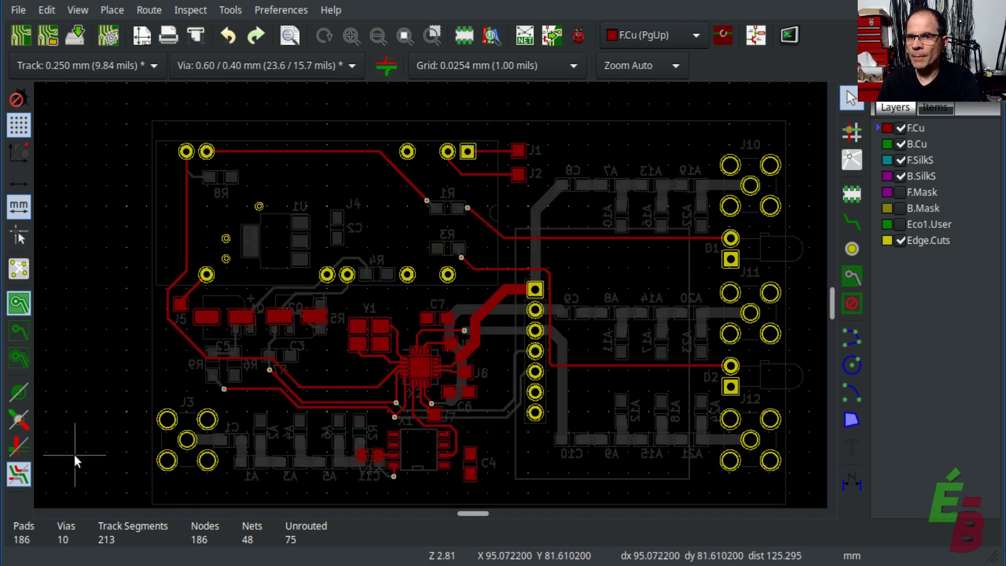
# Compare the F.Cu and B.Cu routing across the whole board, including the track from J4 to R8
pyautogui.press('pagedown')
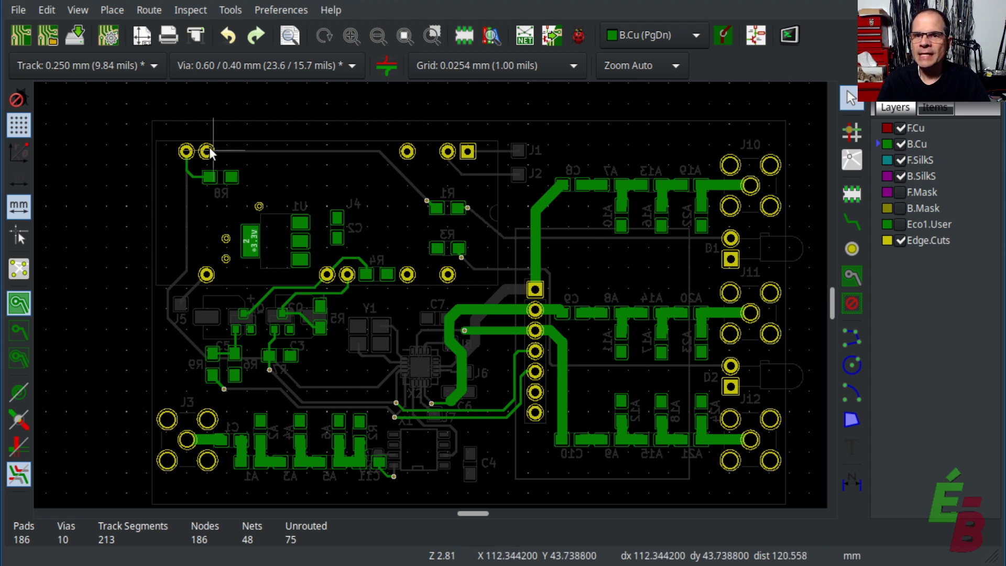
pyautogui.press('pageup')
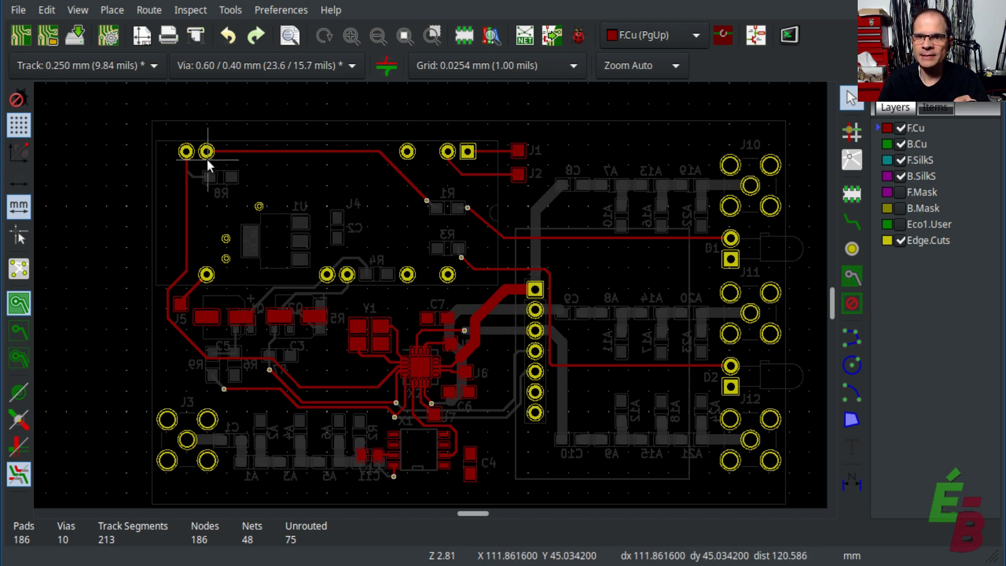
pyautogui.press('pagedown')
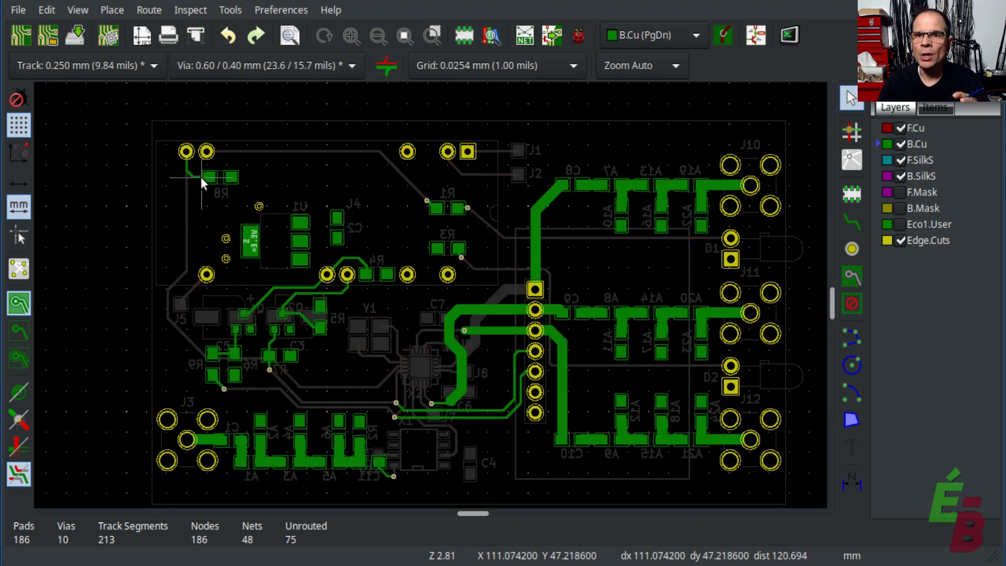
pyautogui.press('pageup')
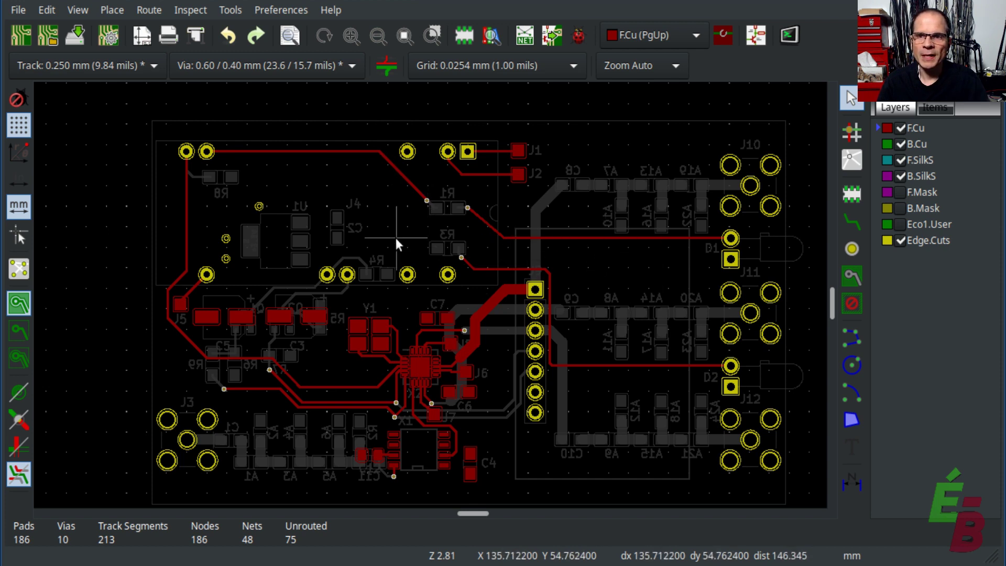
pyautogui.press('pagedown')
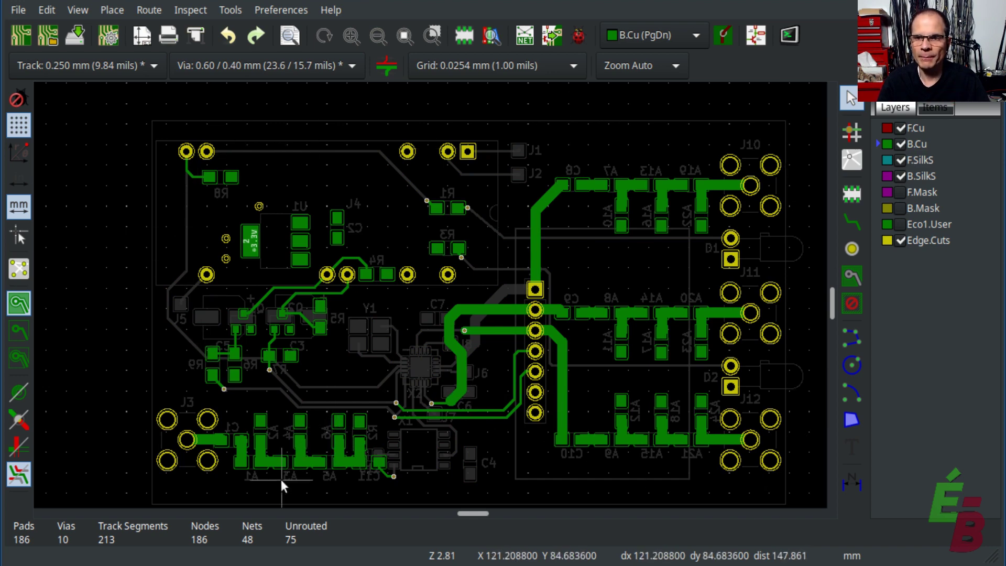
# Examine the F.Cu tracks around X1, C12 and C4 and how that area sits among the surrounding routing
pyautogui.scroll(2, 394, 475)
pyautogui.press('pageup')
pyautogui.scroll(2, 429, 303)
pyautogui.scroll(2, 428, 308)
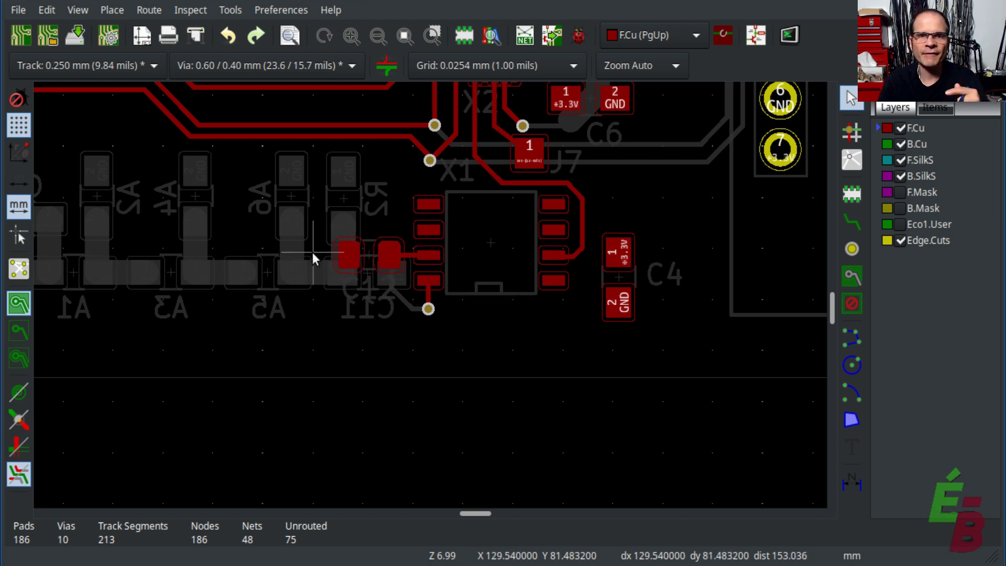
pyautogui.scroll(-1, 474, 166)
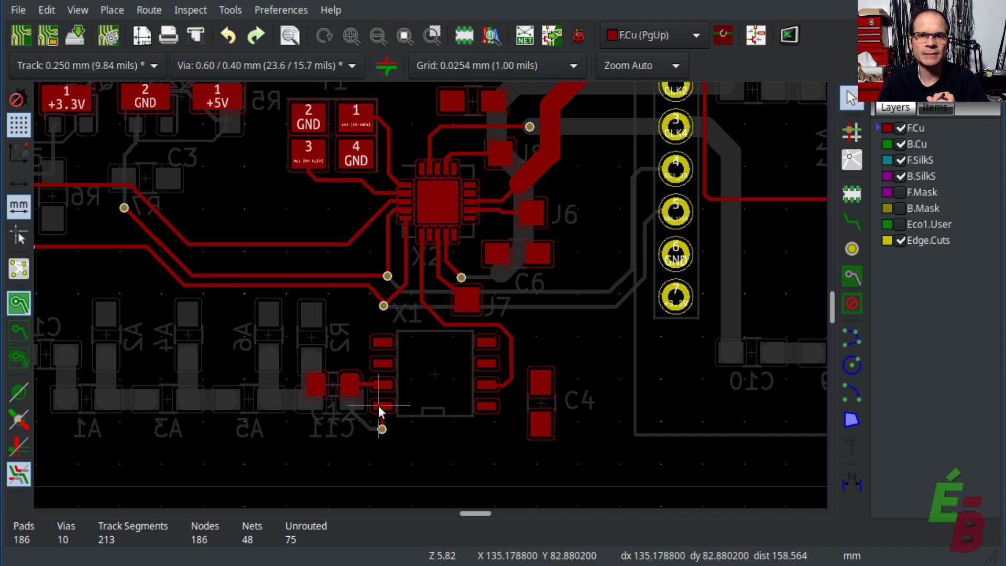
pyautogui.scroll(-2, 218, 307)
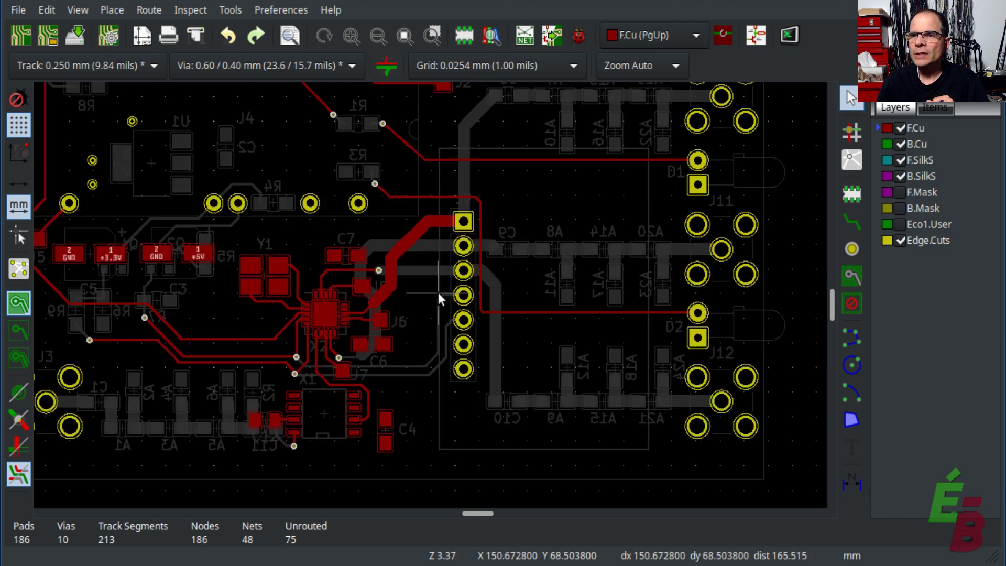
pyautogui.scroll(-1, 328, 300)
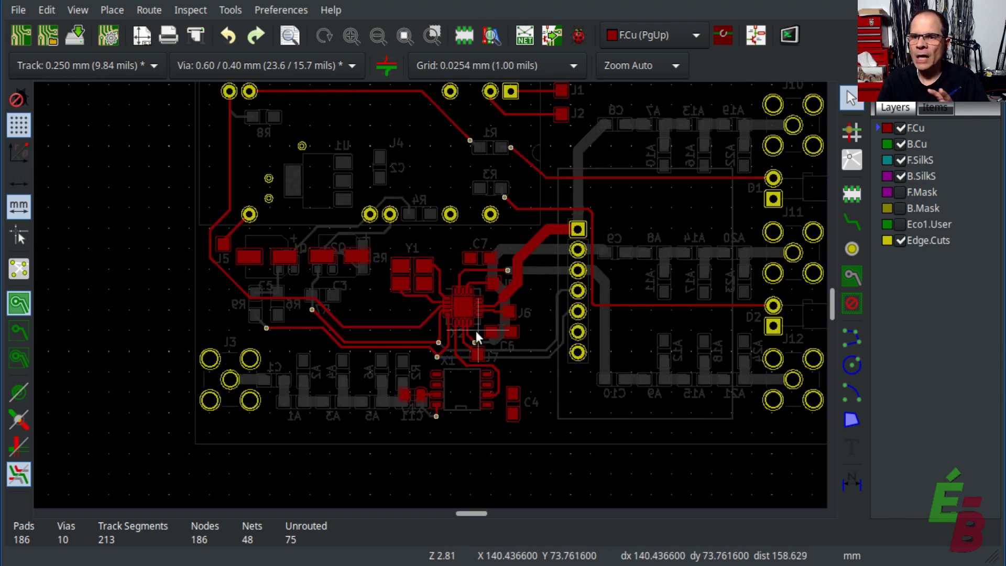
# Inspect X2's lower pads, the CLK_IN, J7 and CLK2 tracks, and the +3.3V and GND pads of C6
pyautogui.scroll(3, 476, 323)
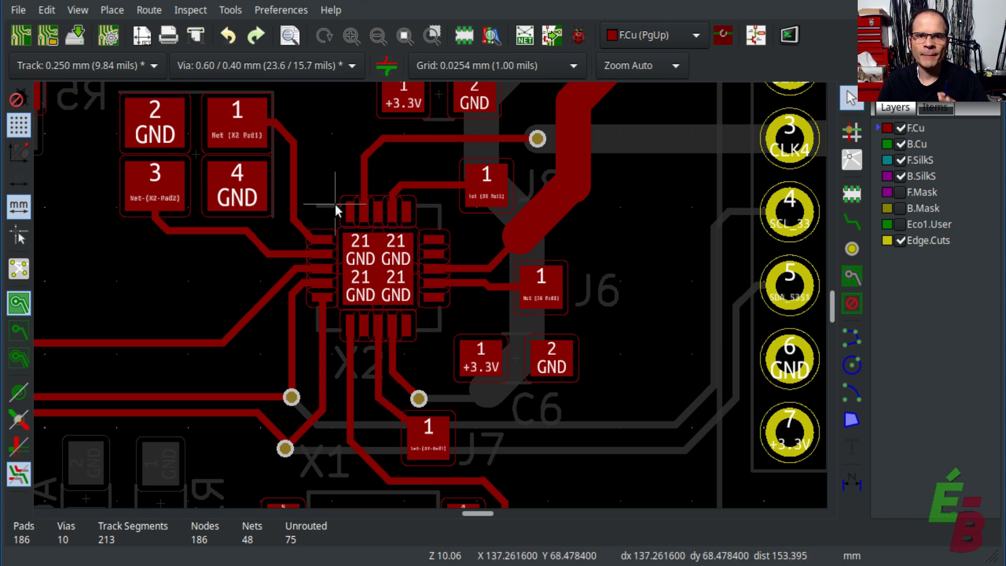
pyautogui.scroll(3, 334, 205)
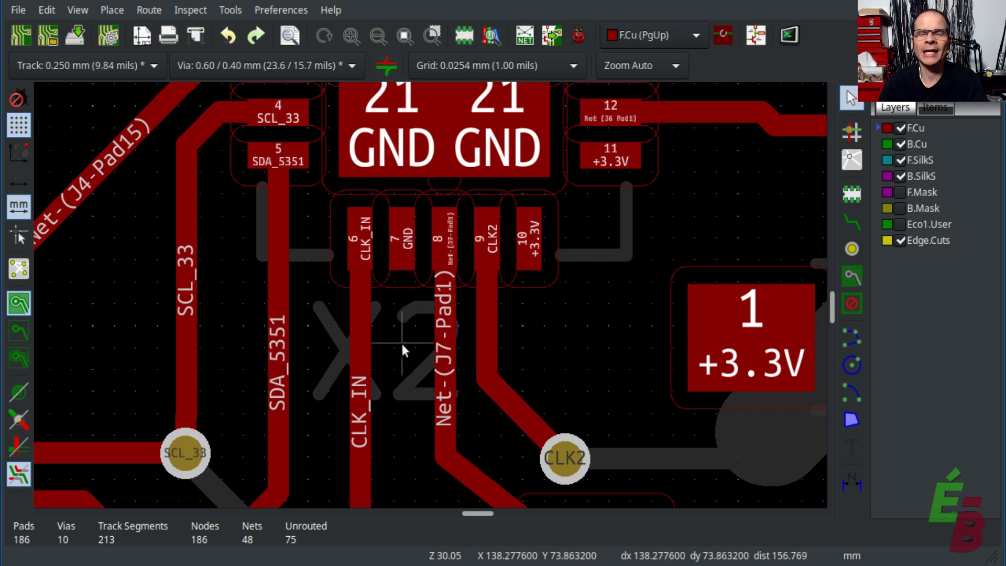
pyautogui.scroll(-2, 401, 344)
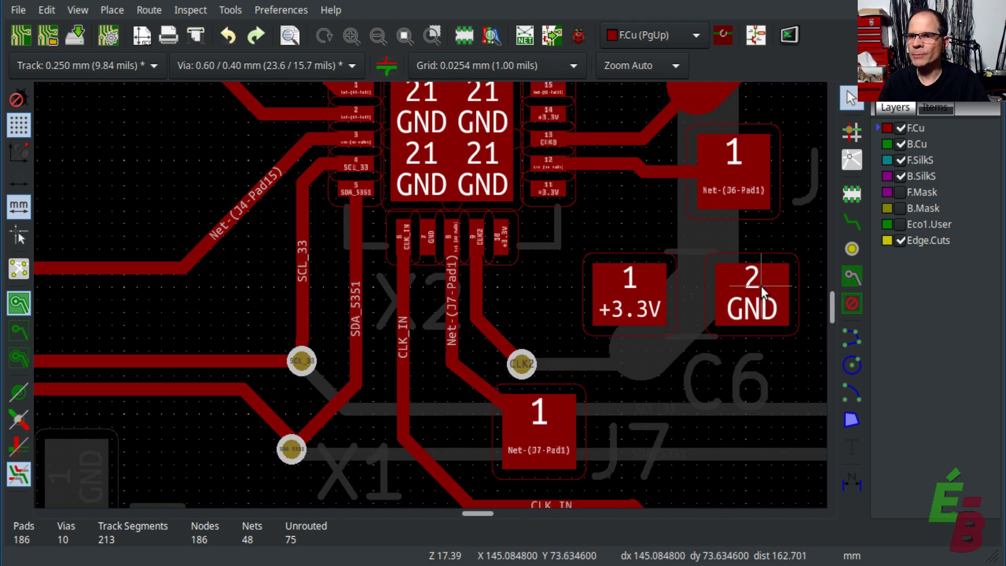
pyautogui.scroll(-1, 744, 319)
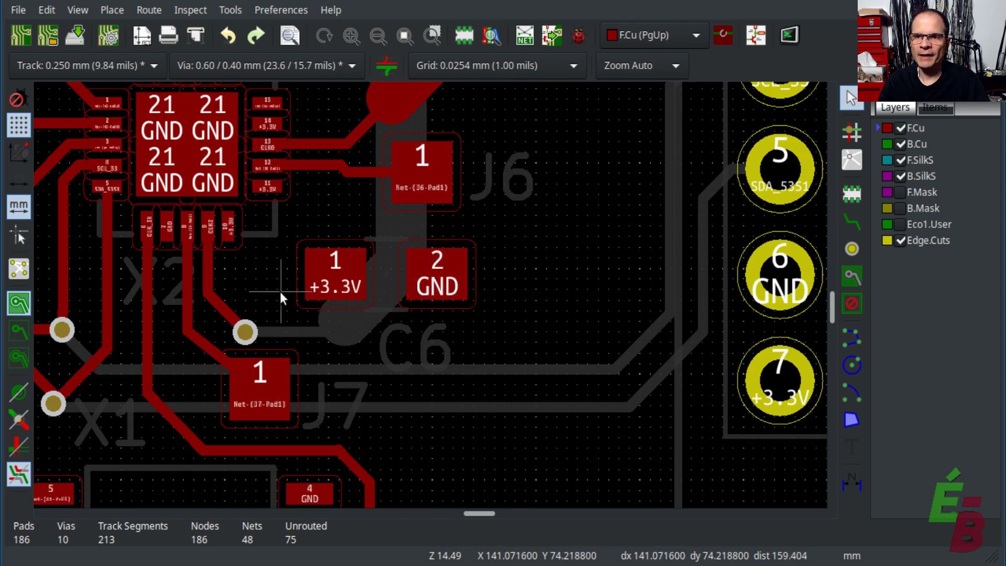
# Inspect the crystal tracks between Y1 and X2's pads 1 and 2, along with Y1's GND pads
pyautogui.scroll(-5, 342, 278)
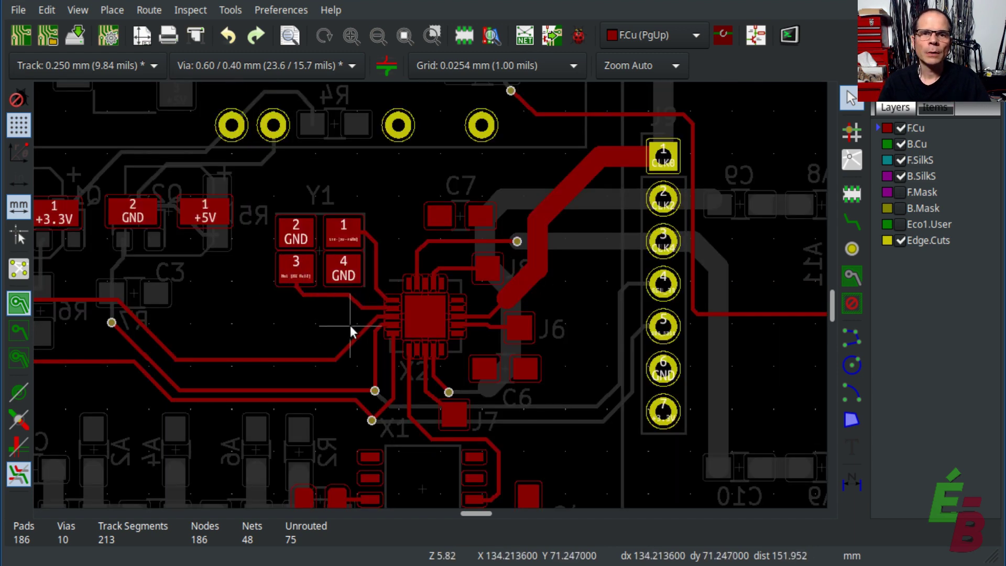
pyautogui.scroll(2, 429, 296)
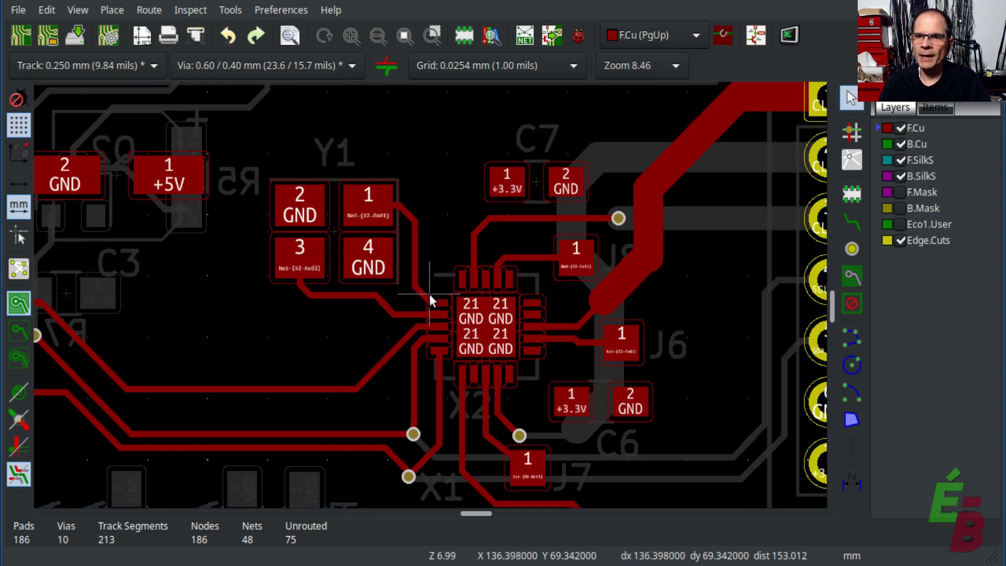
pyautogui.scroll(4, 429, 294)
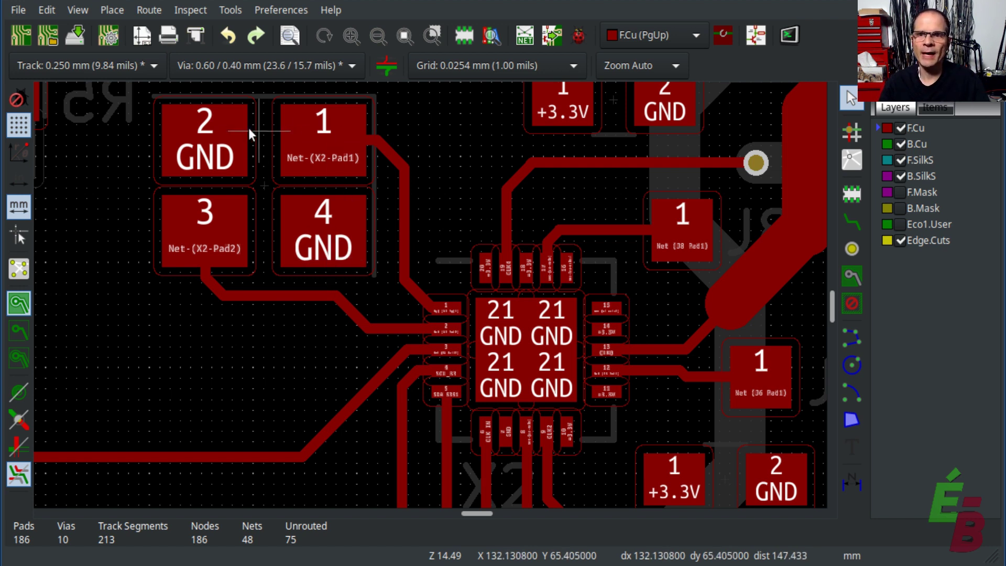
pyautogui.scroll(-2, 233, 218)
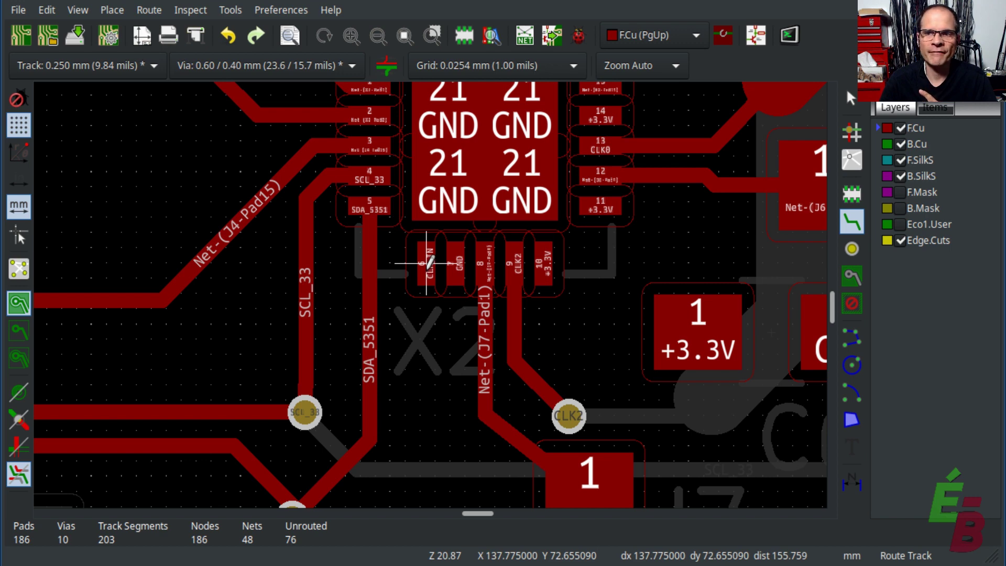
# Route the CLK_IN track on F.Cu from X1 pad 2 around pads 3 and 4 and below J7 to X2 pad 6
pyautogui.scroll(-1, 427, 262)
pyautogui.scroll(-3, 394, 409)
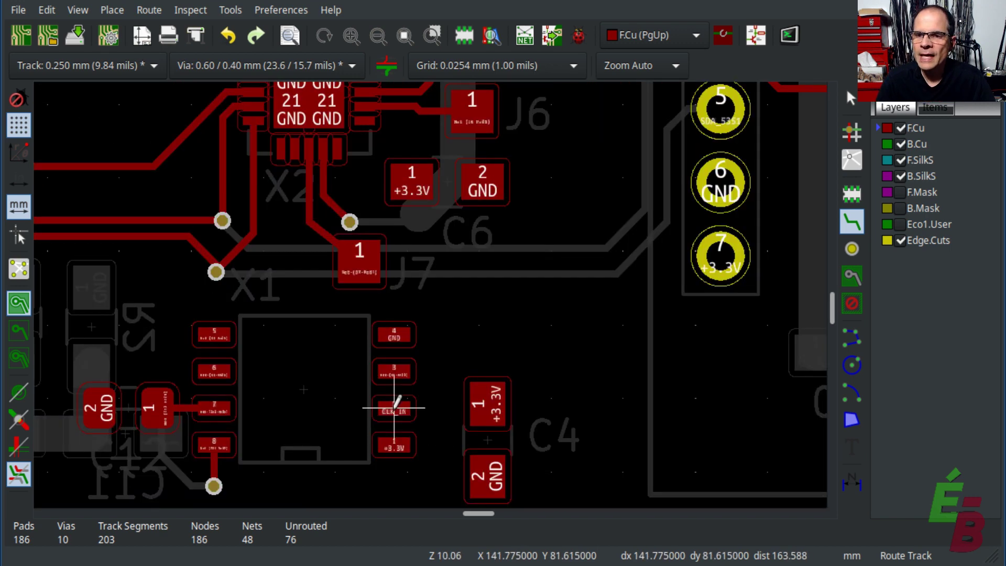
pyautogui.click(394, 408)
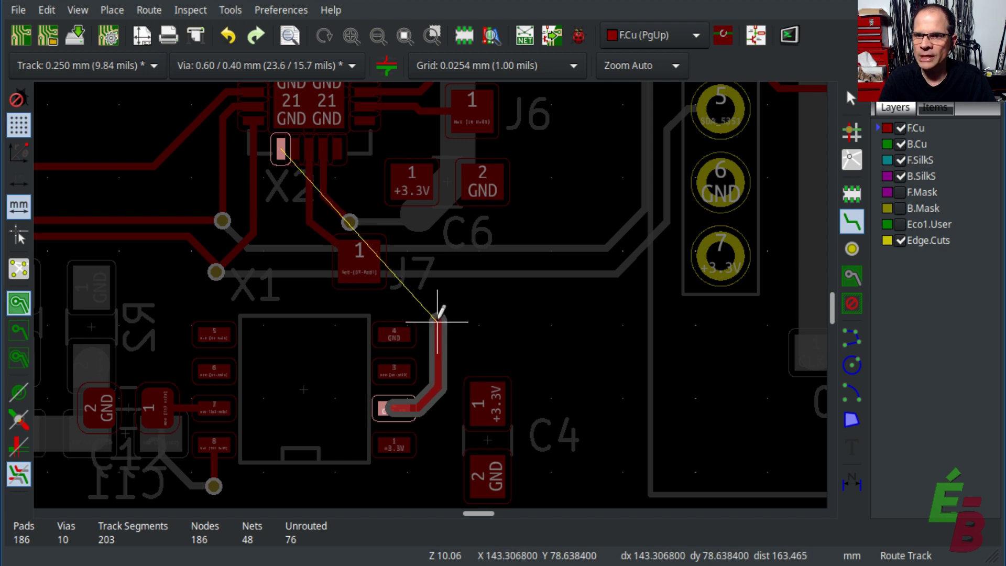
pyautogui.click(438, 317)
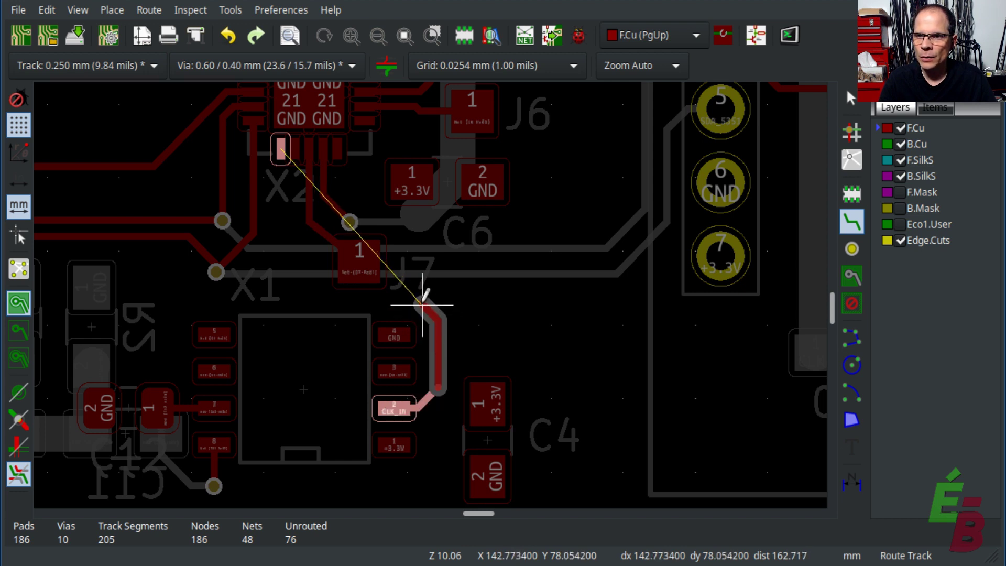
pyautogui.click(425, 286)
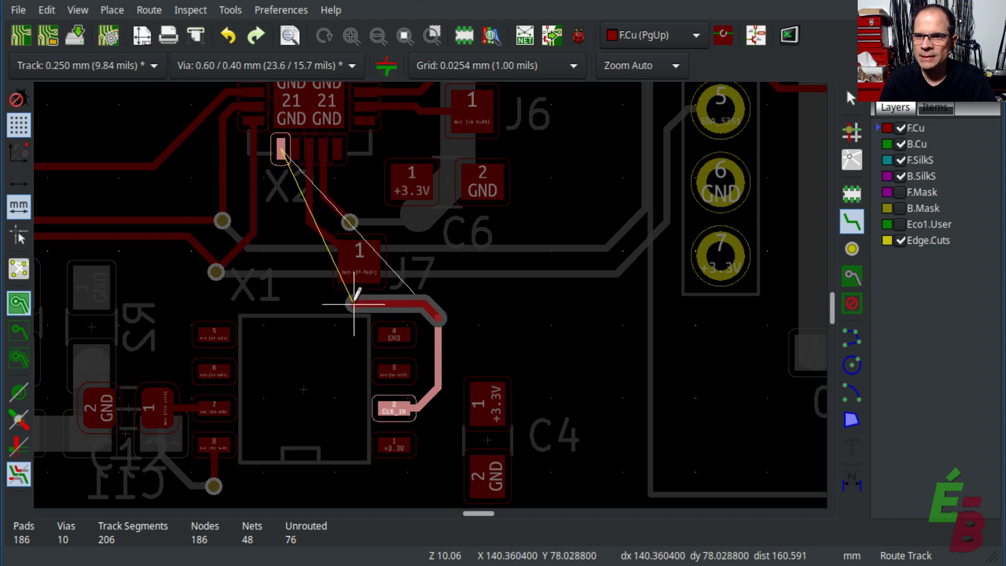
pyautogui.click(354, 303)
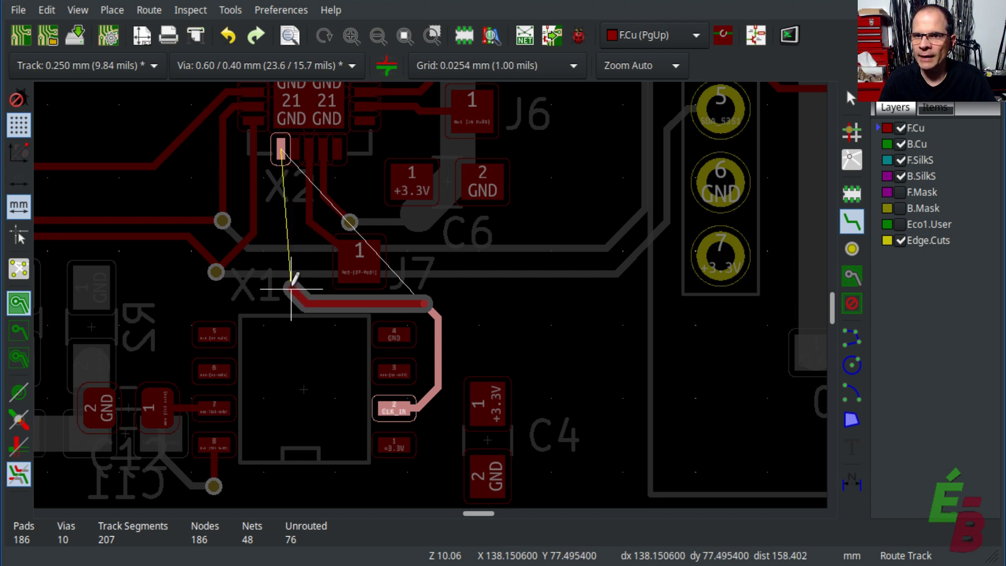
pyautogui.click(293, 288)
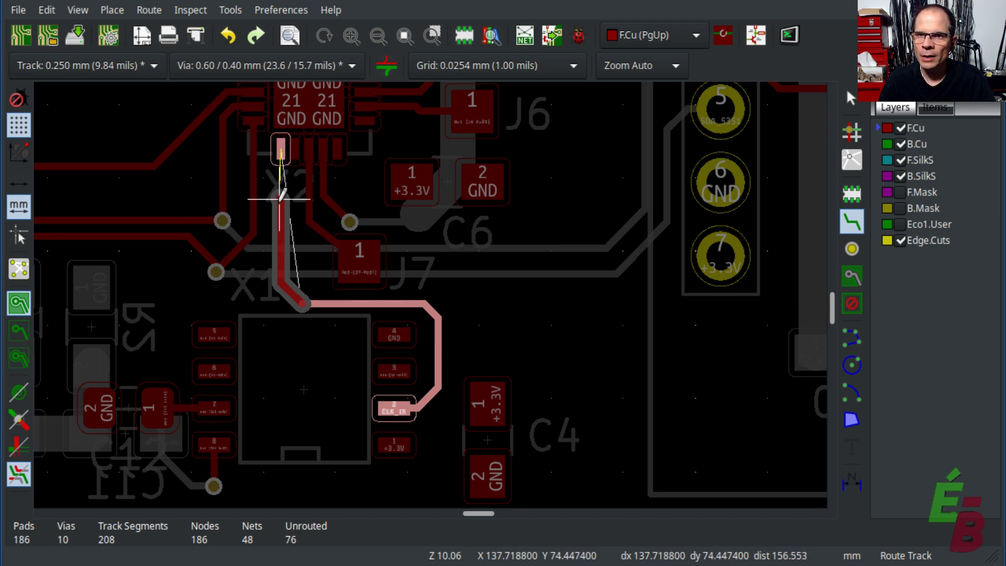
pyautogui.click(281, 142)
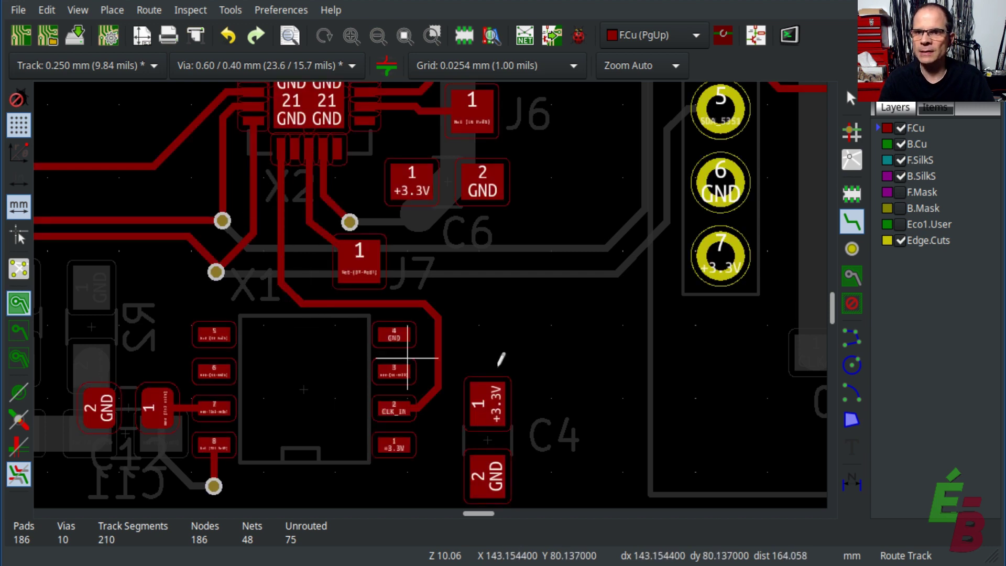
# Inspect the routed CLK_IN track where it passes below J7 and around X1 pads 4 and 3 to pad 2
pyautogui.rightClick(361, 304)
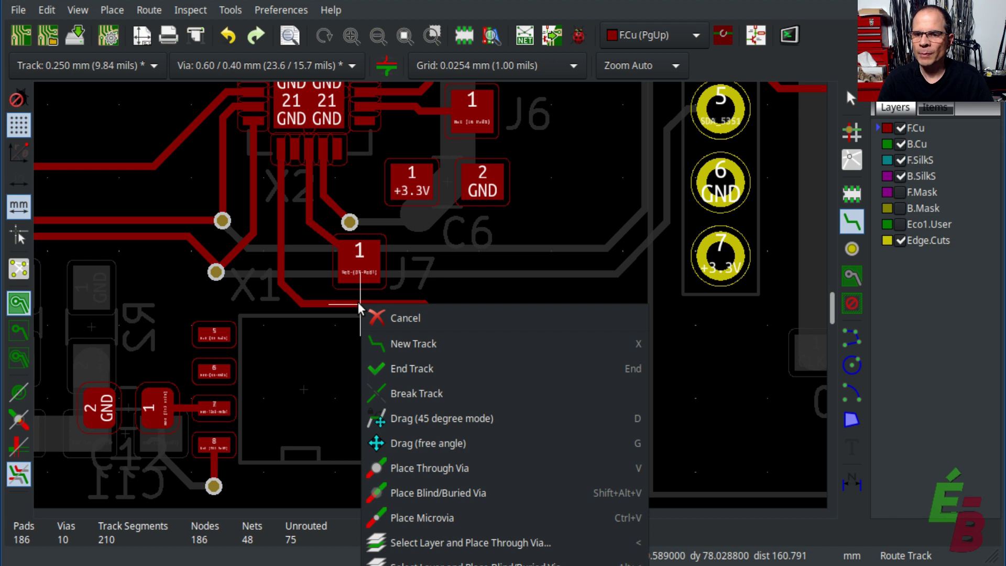
pyautogui.press('Escape')
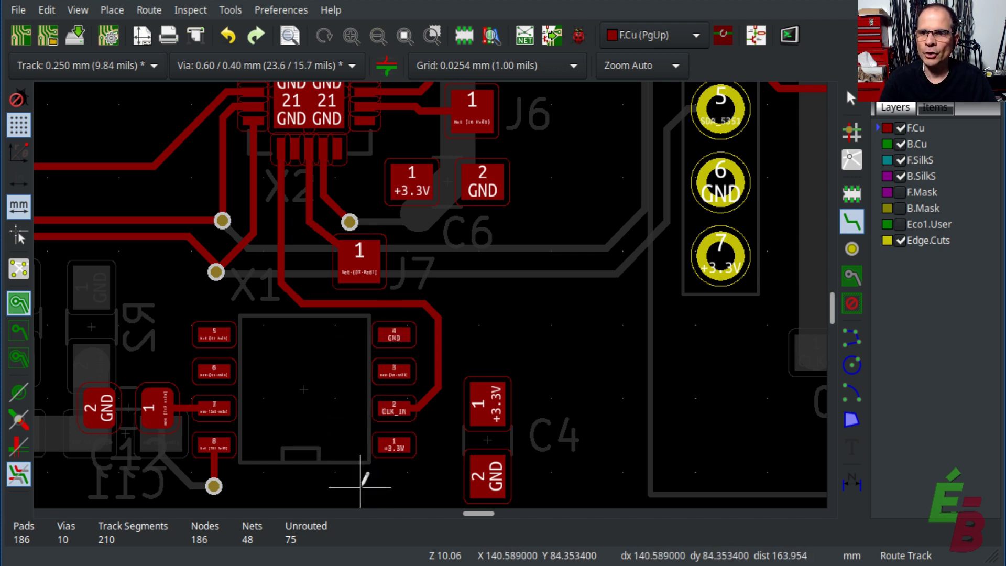
pyautogui.scroll(-1, 396, 451)
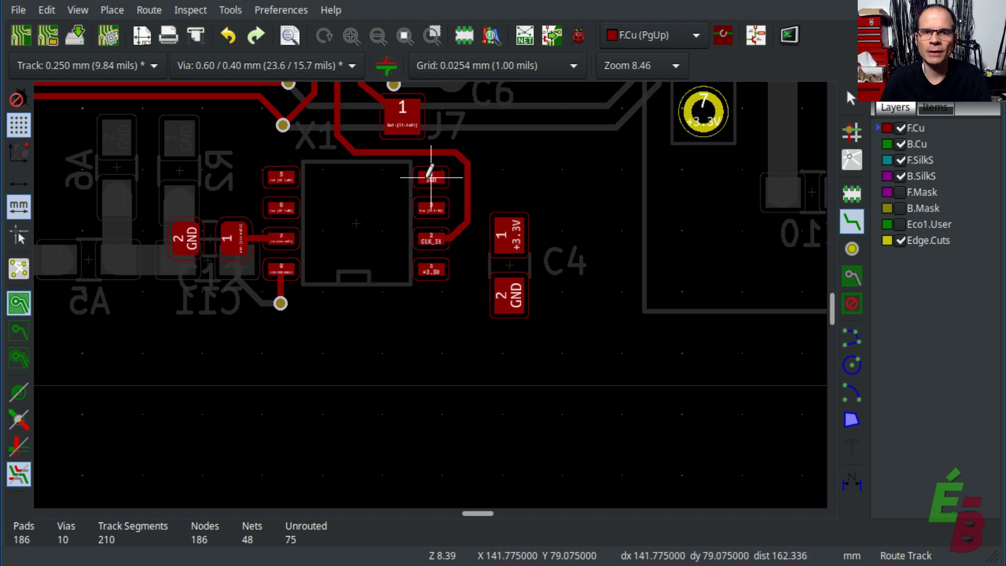
pyautogui.scroll(3, 431, 177)
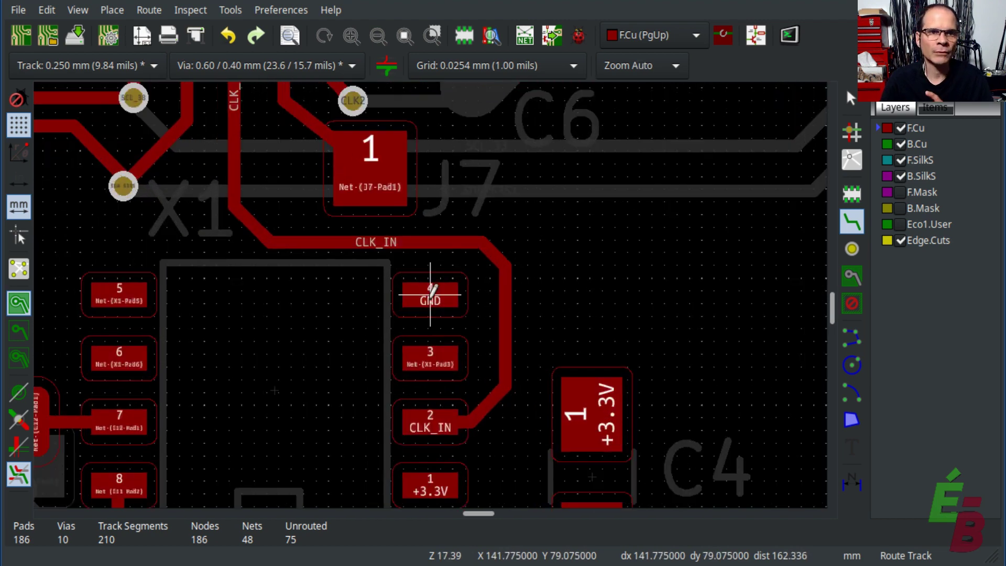
pyautogui.scroll(-3, 431, 295)
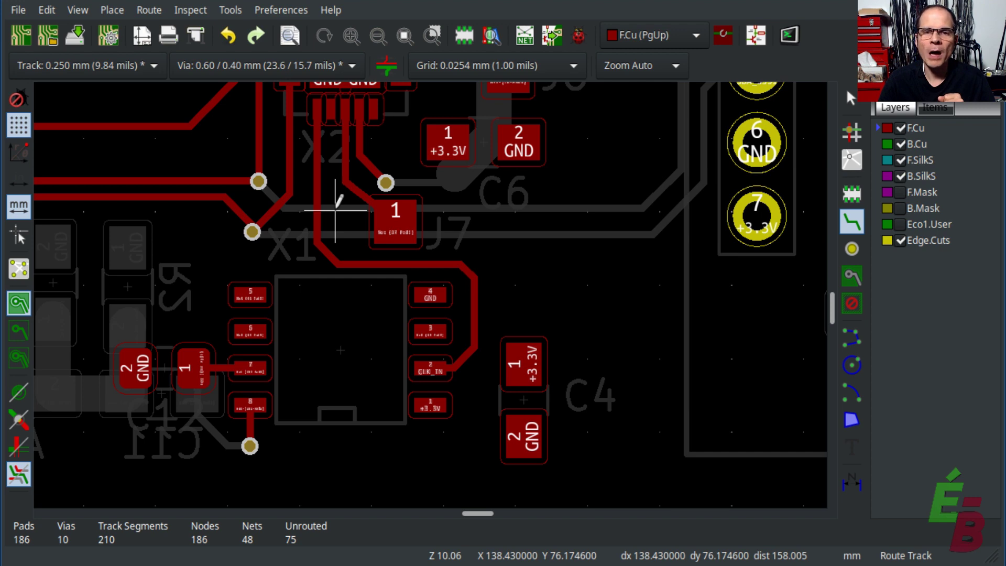
# Examine how the F.Cu signal tracks run from X2 past Y1, the pin header and the area below J5
pyautogui.scroll(-3, 390, 217)
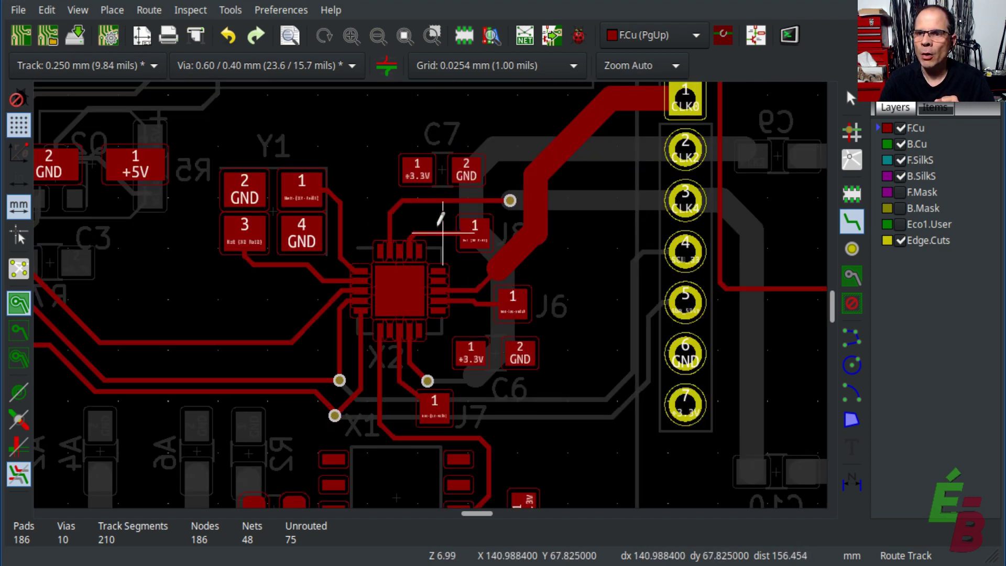
pyautogui.scroll(-1, 184, 265)
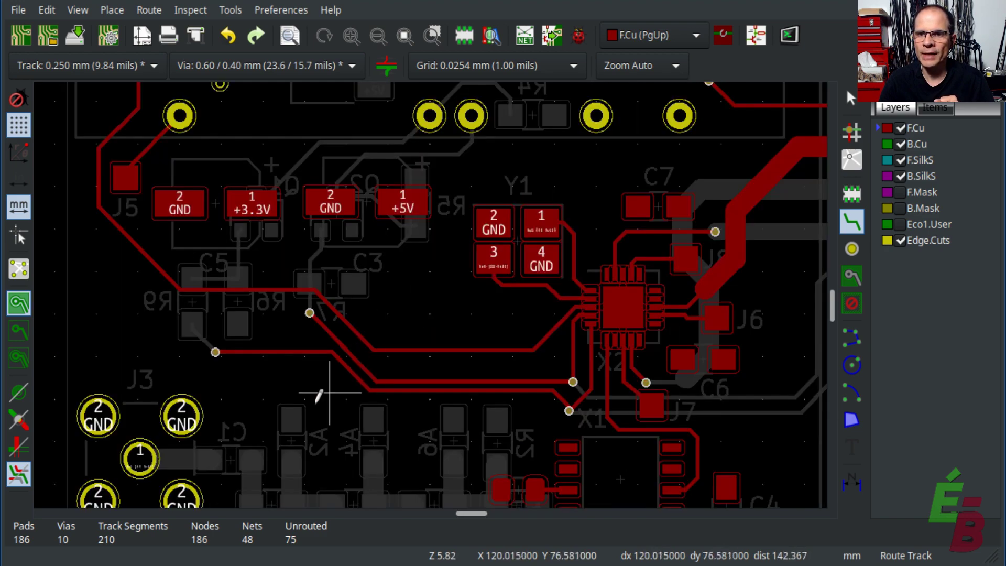
pyautogui.scroll(-2, 251, 204)
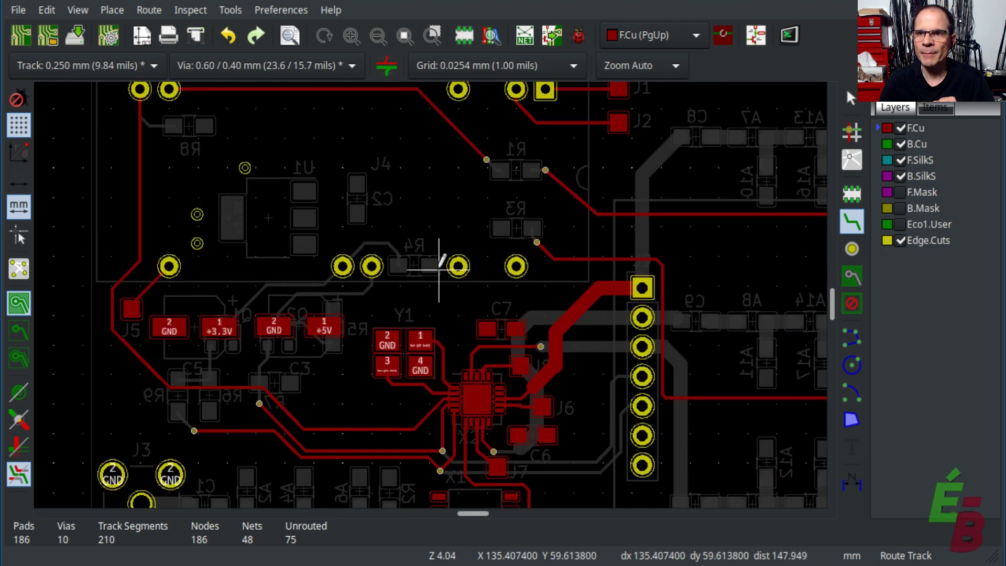